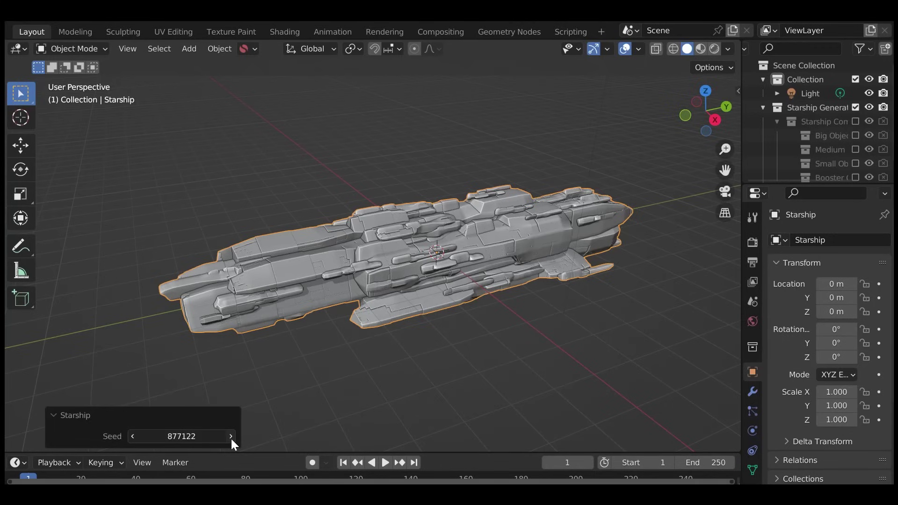
# Step: Regenerate the starship from a new seed, undoing the first seed change before stepping again
pyautogui.click(231, 437)
pyautogui.hotkey('ctrl', 'z')
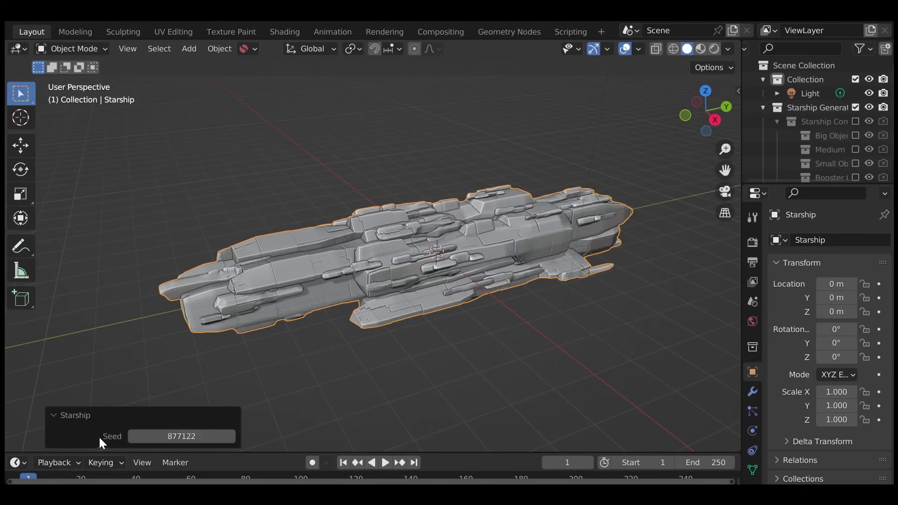
pyautogui.click(231, 436)
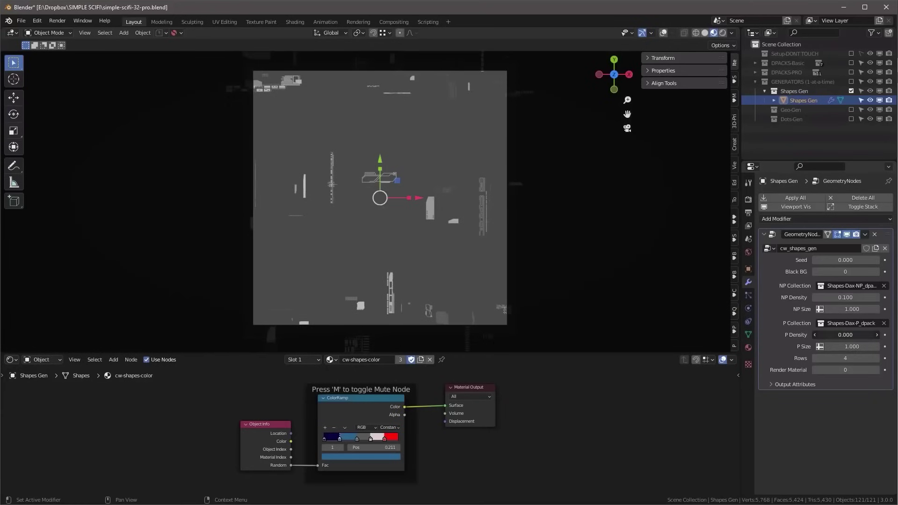
# Step: Raise NP Density to 0.280, show the Geo Gen greebles textured, and hide viewport overlays
pyautogui.moveTo(854, 299); pyautogui.dragTo(875, 309)
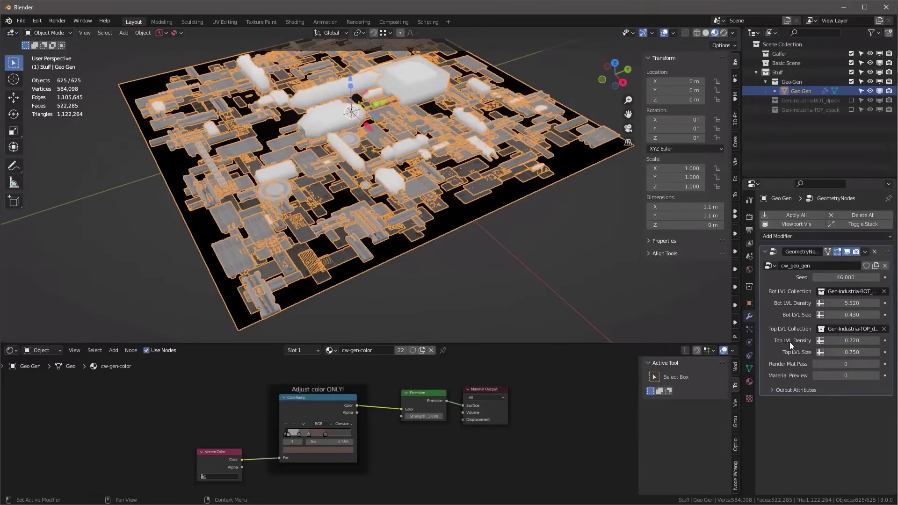
pyautogui.click(877, 376)
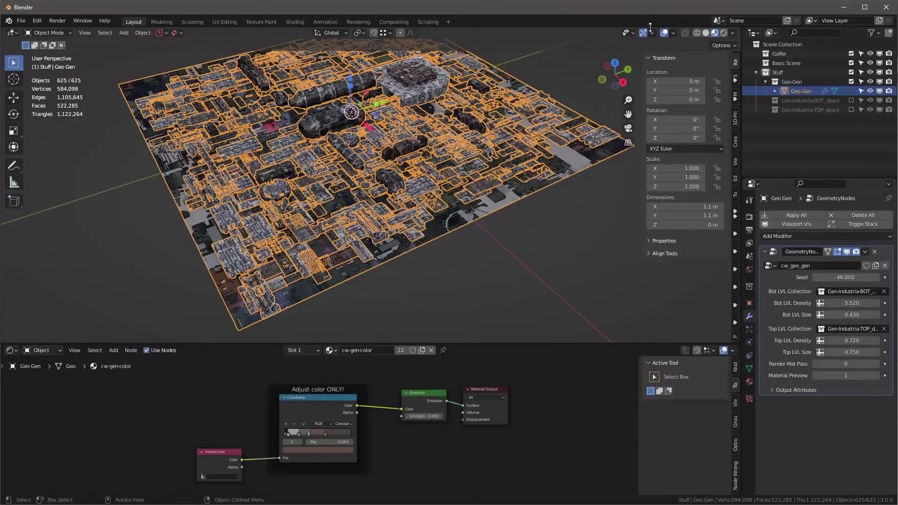
pyautogui.click(664, 34)
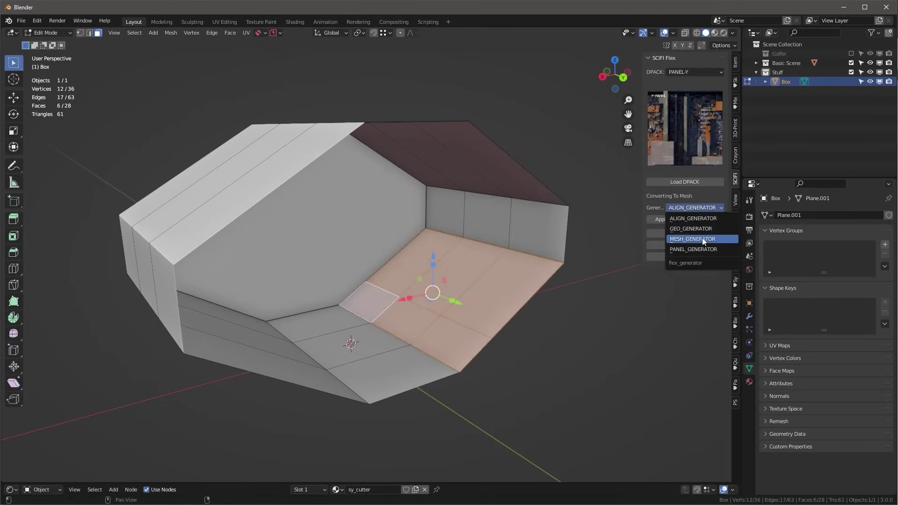
# Step: Cover the selected faces with MESH_GENERATOR greebles at 30 Instances Per Edge and pick Window-Frame-Geo
pyautogui.click(702, 238)
pyautogui.click(680, 219)
pyautogui.moveTo(852, 327); pyautogui.dragTo(869, 327)
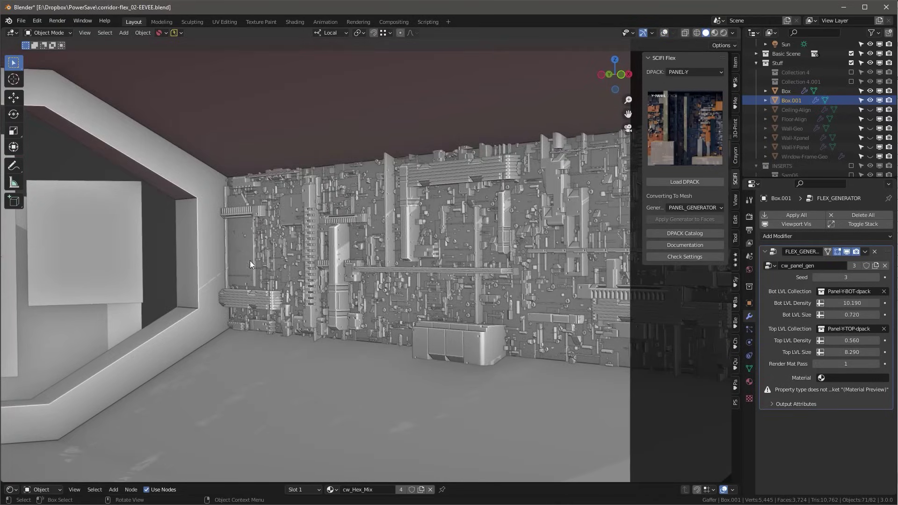
pyautogui.scroll(-5, 250, 264)
pyautogui.scroll(8, 497, 226)
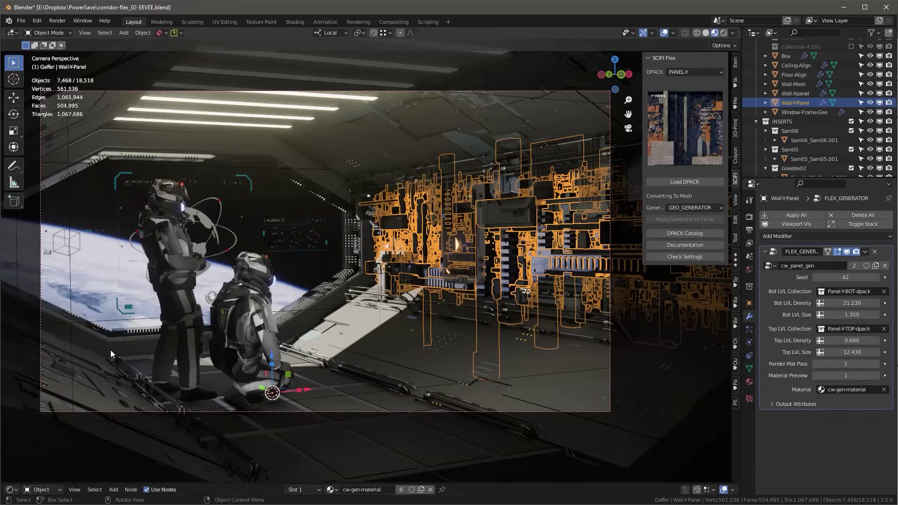
pyautogui.click(110, 354)
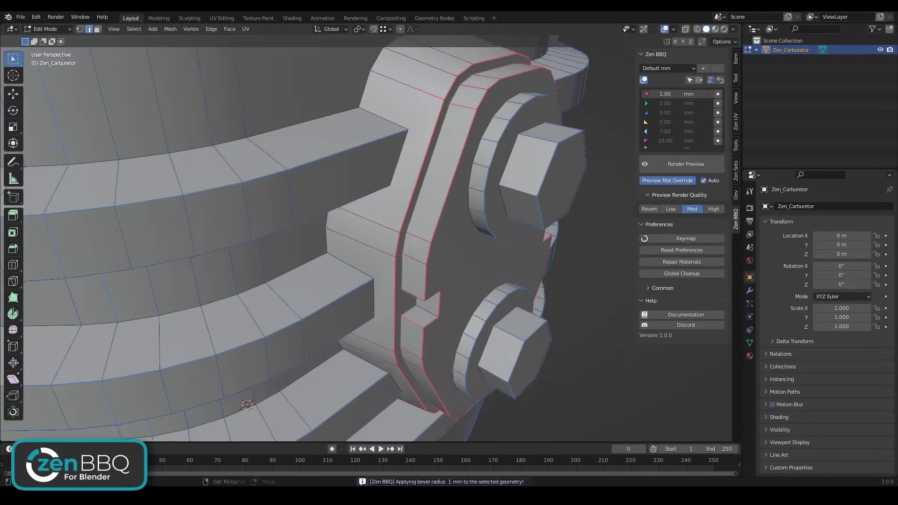
# Step: Give the carburetor's selected edges 5 mm and 10 mm Zen BBQ bevel radii, shown in render preview without overlays
pyautogui.click(562, 327)
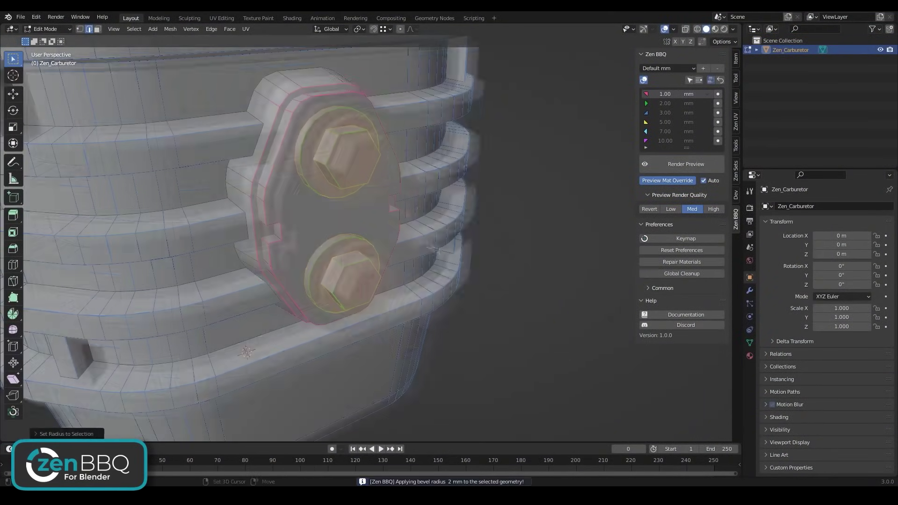
pyautogui.click(680, 163)
pyautogui.hotkey('shift', 'alt', 'z')
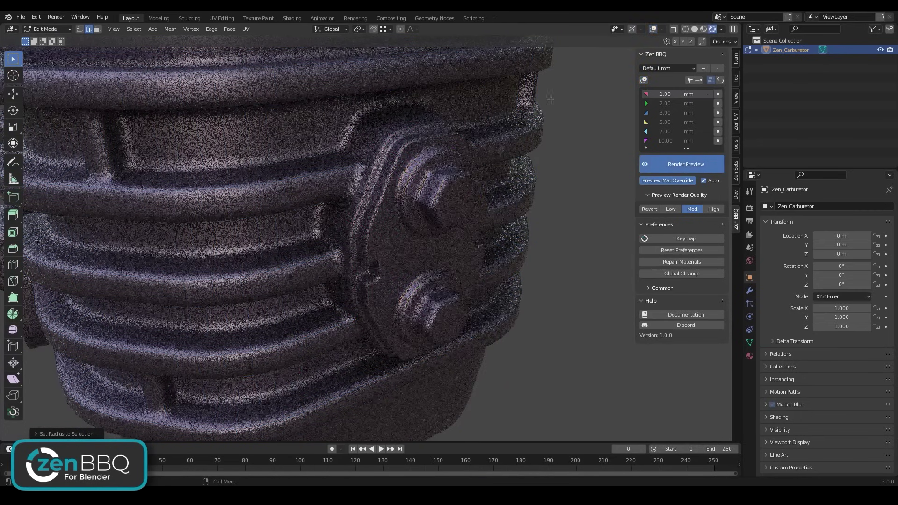
pyautogui.click(414, 229)
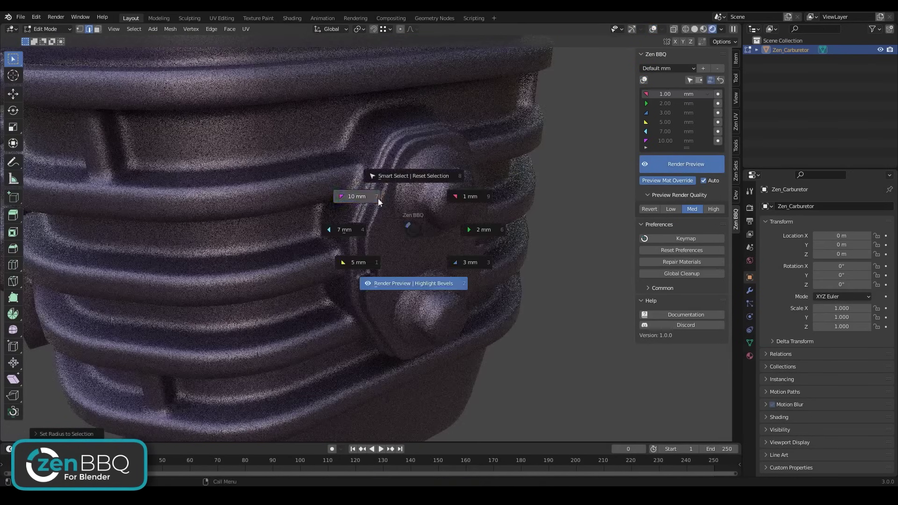
pyautogui.click(379, 201)
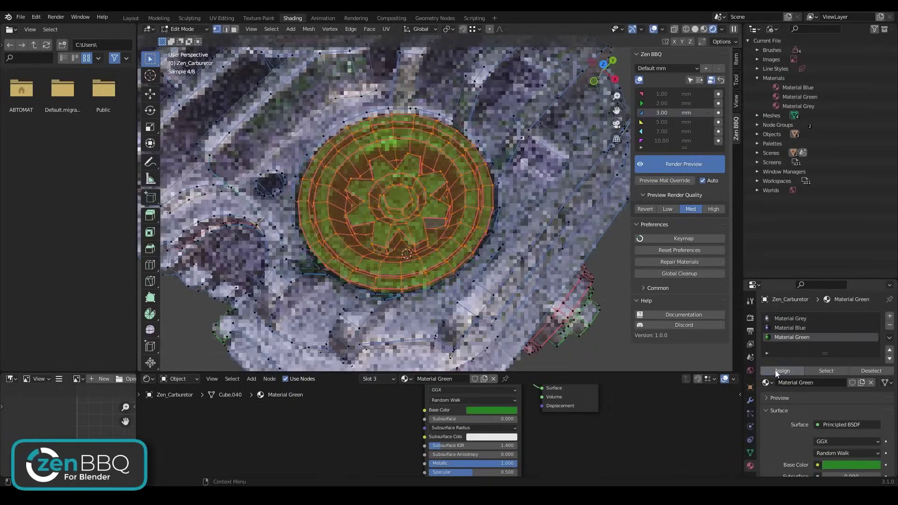
pyautogui.moveTo(552, 154); pyautogui.dragTo(545, 126, button='middle')
pyautogui.scroll(-3, 557, 182)
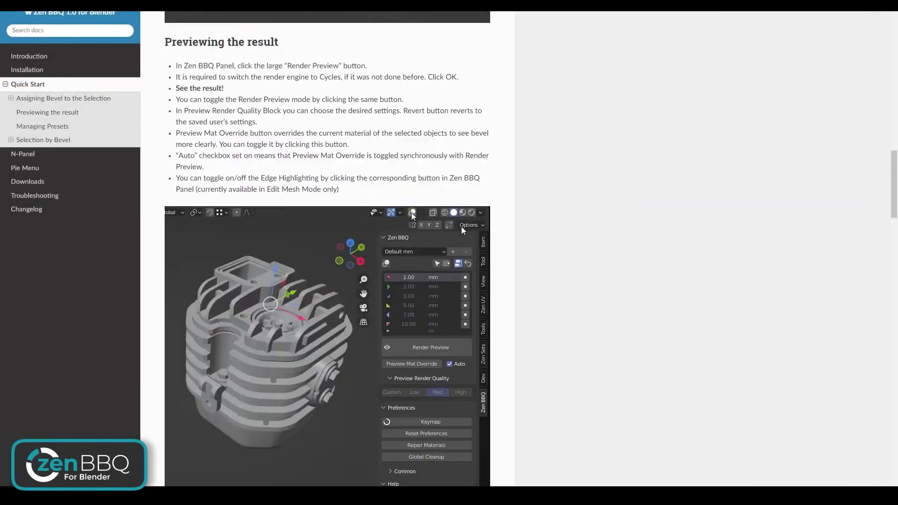
pyautogui.scroll(-2, 461, 226)
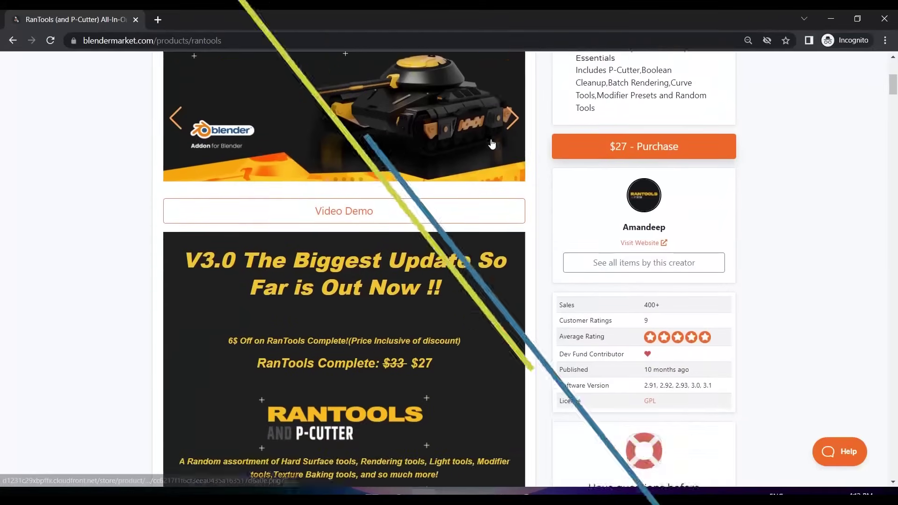
pyautogui.scroll(-10, 491, 142)
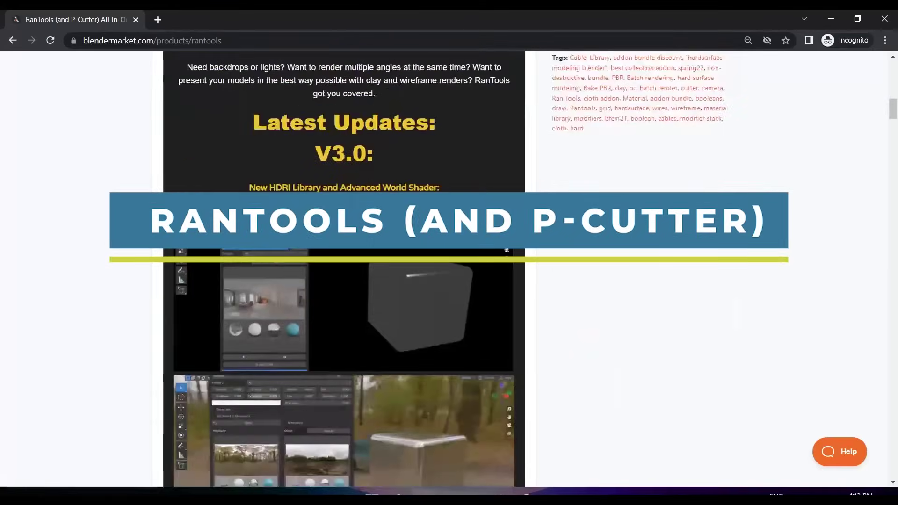
pyautogui.scroll(-7, 491, 145)
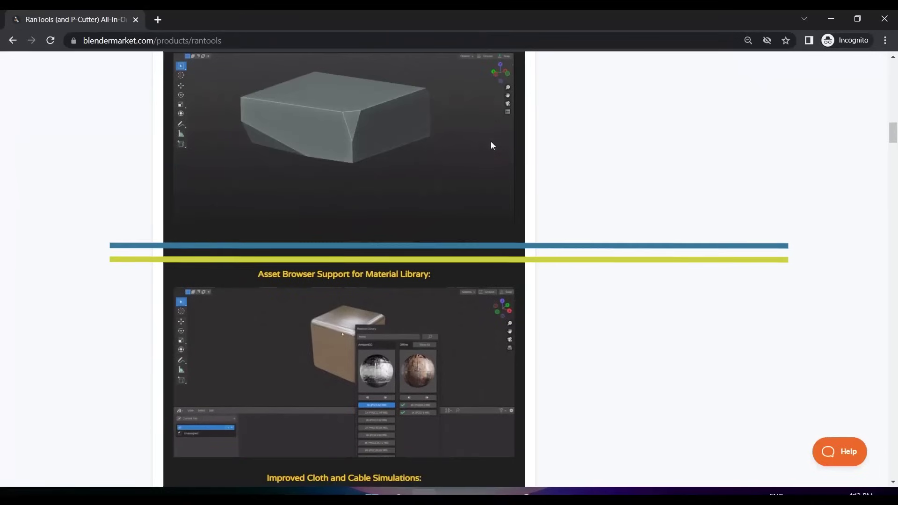
pyautogui.scroll(-7, 491, 145)
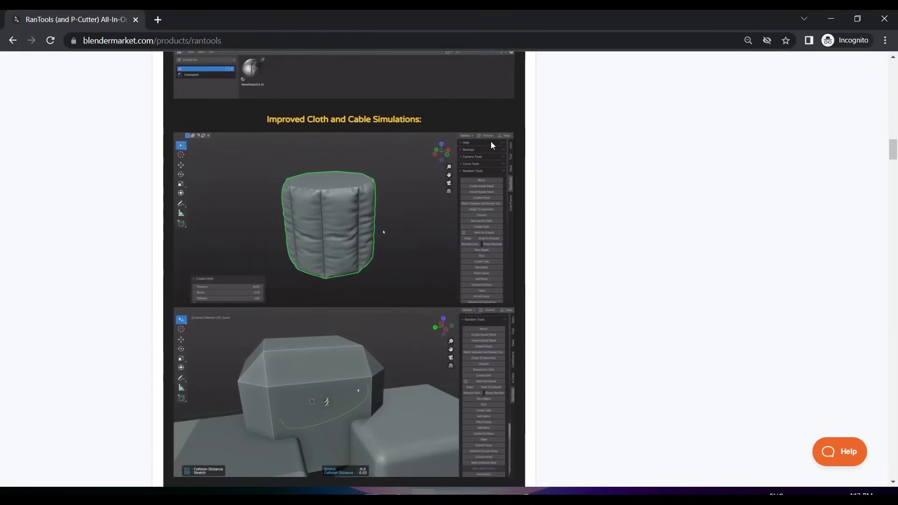
pyautogui.scroll(-13, 491, 145)
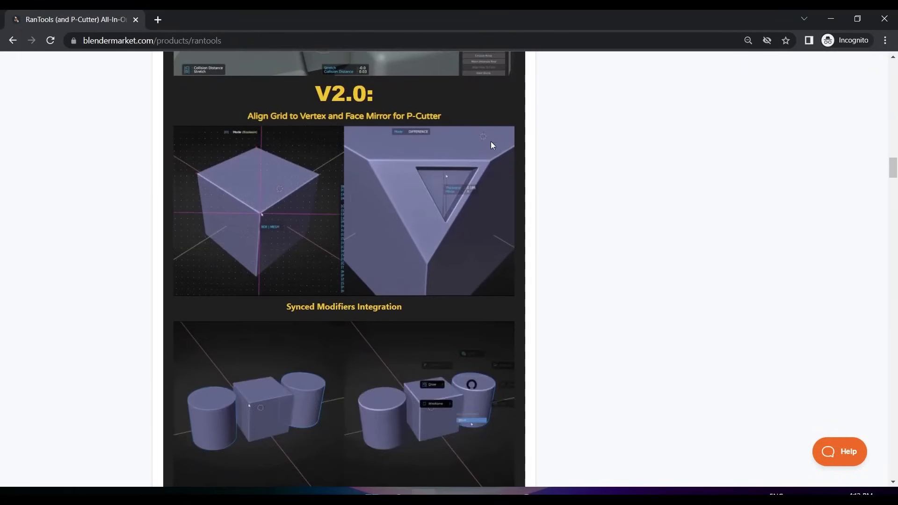
pyautogui.scroll(-18, 495, 154)
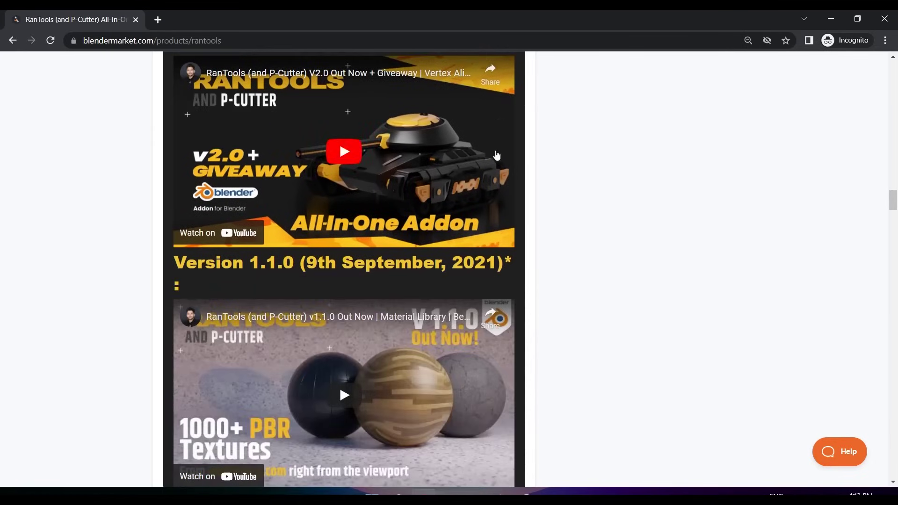
pyautogui.scroll(-6, 501, 166)
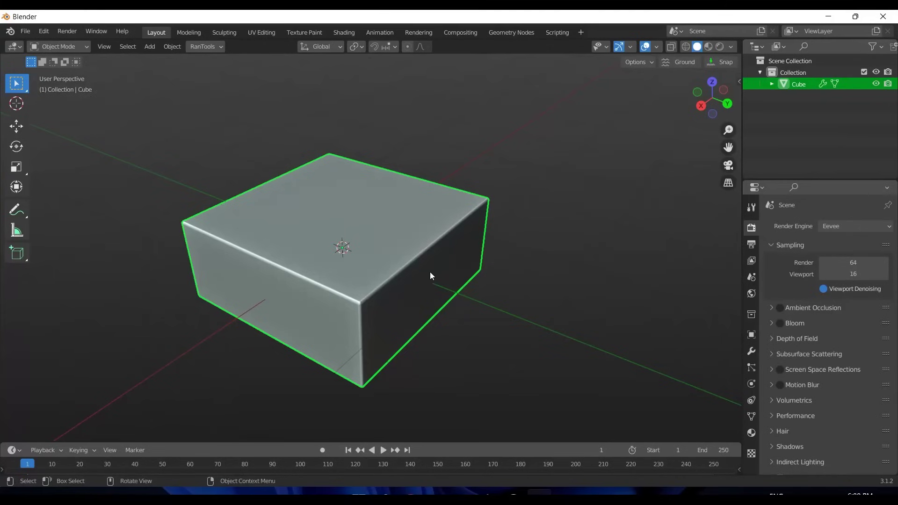
# Step: Cut an angled polygon wedge from the cube using RanTools Booleans Draw
pyautogui.hotkey('shift', 'ctrl', 'b')
pyautogui.click(286, 262)
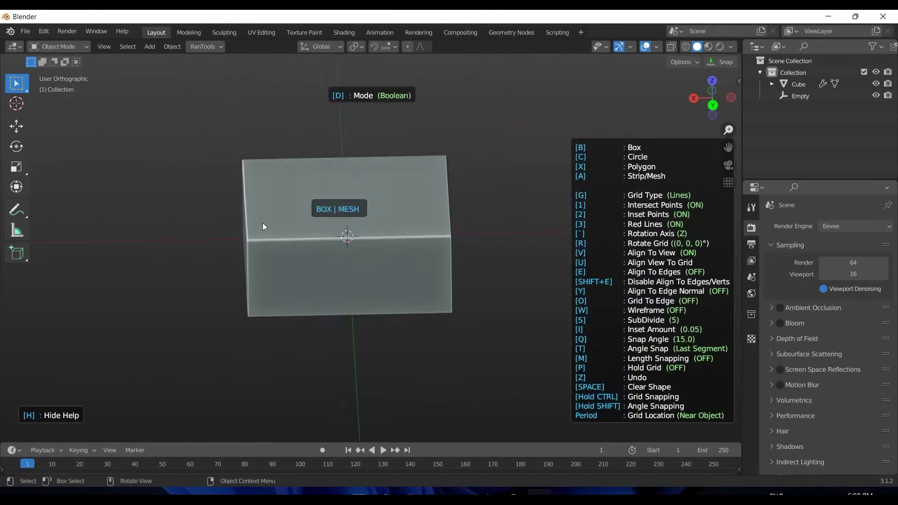
pyautogui.press('x')
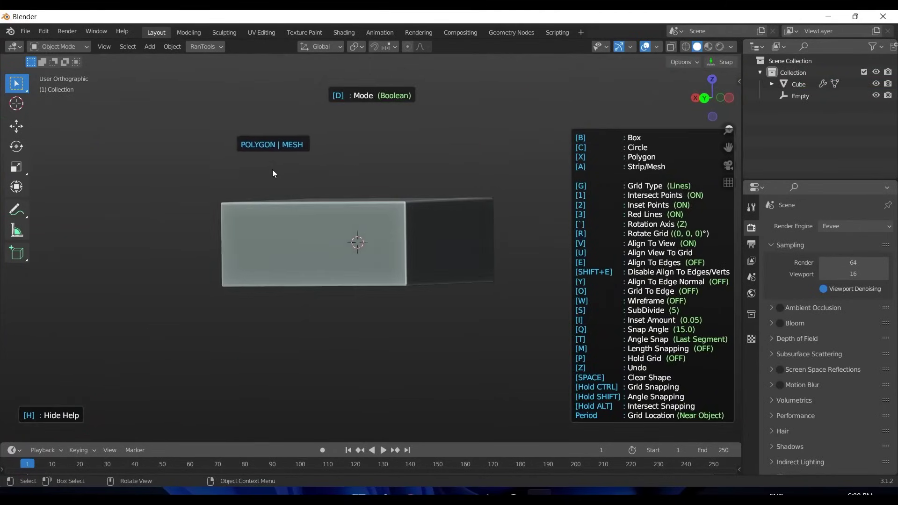
pyautogui.click(164, 179)
pyautogui.click(474, 195)
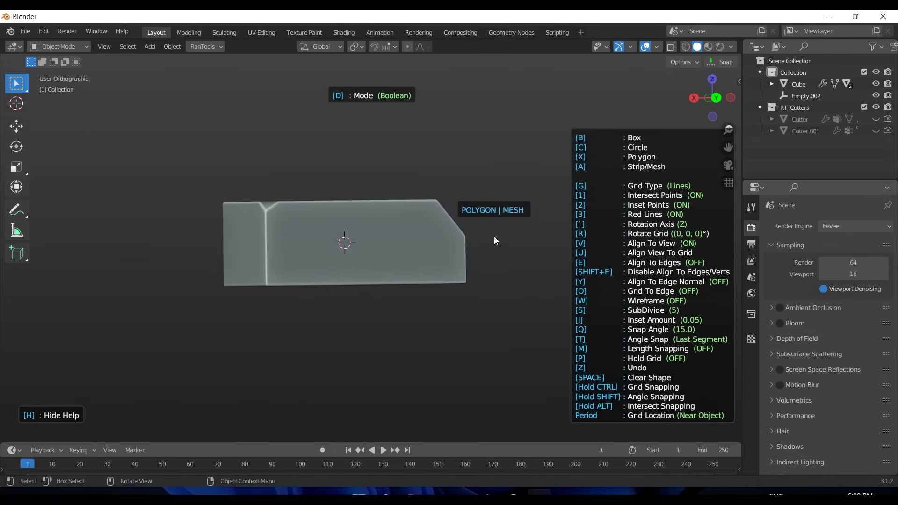
pyautogui.press('Escape')
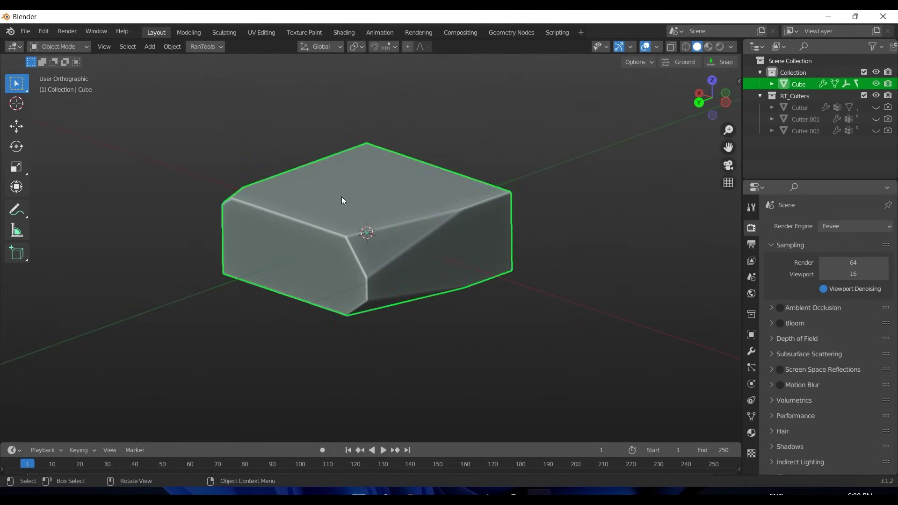
pyautogui.moveTo(341, 196)
pyautogui.mouseDown(button='middle')
pyautogui.moveTo(366, 220)
pyautogui.moveTo(370, 203)
pyautogui.moveTo(475, 245)
pyautogui.mouseUp(button='middle')
# Step: Sink a rectangular boolean notch into the cube top, then undo it
pyautogui.hotkey('shift', 'ctrl', 'b')
pyautogui.click(411, 252)
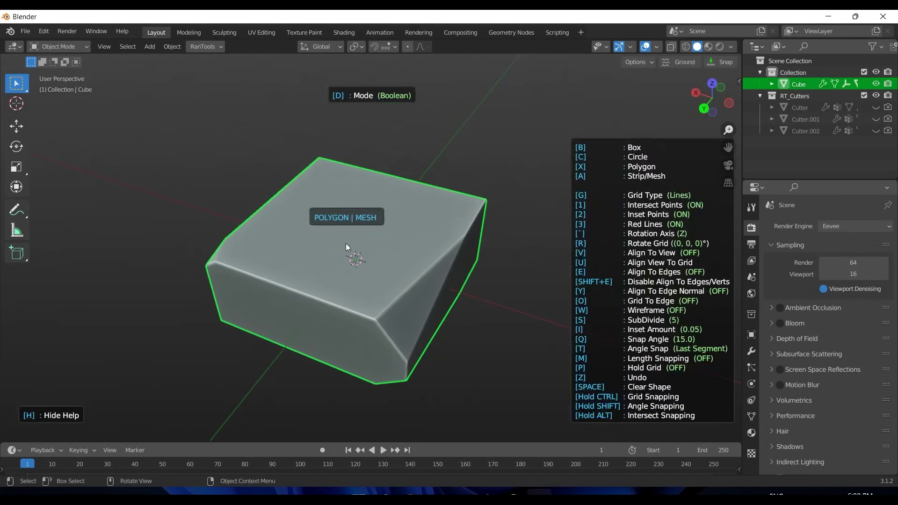
pyautogui.moveTo(346, 243)
pyautogui.mouseDown(button='middle')
pyautogui.moveTo(500, 245)
pyautogui.moveTo(445, 247)
pyautogui.mouseUp(button='middle')
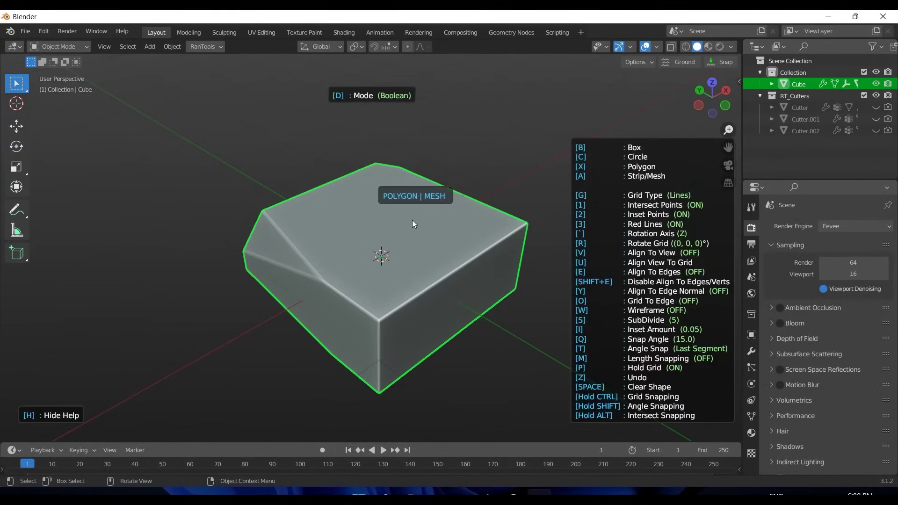
pyautogui.moveTo(418, 210); pyautogui.dragTo(448, 322)
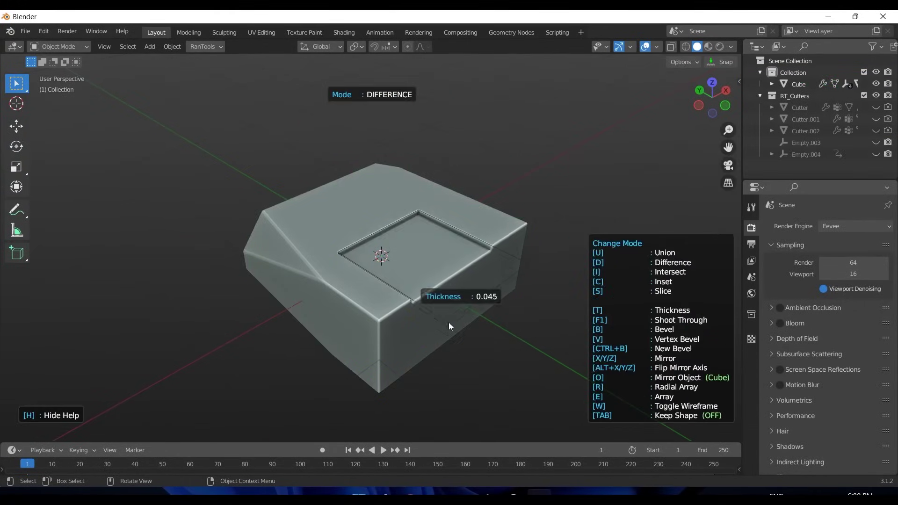
pyautogui.click(484, 315)
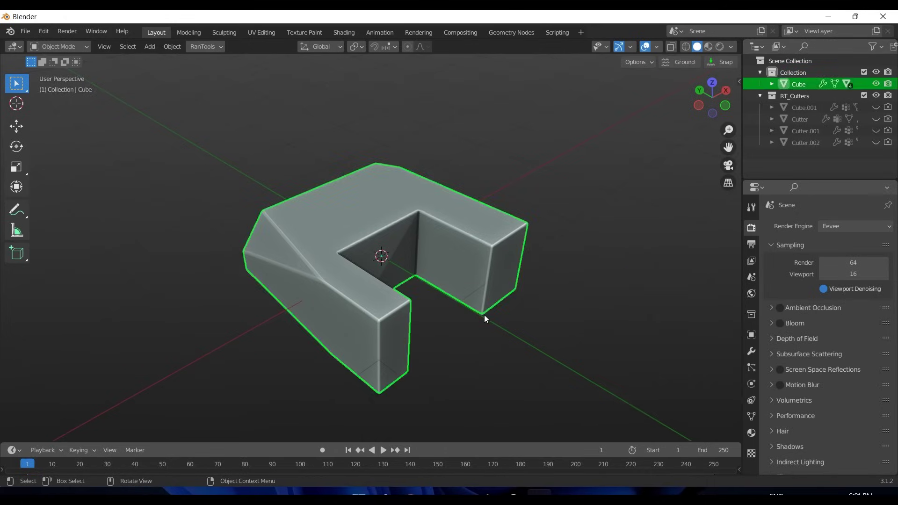
pyautogui.moveTo(484, 315); pyautogui.dragTo(500, 255, button='middle')
pyautogui.hotkey('ctrl', 'z')
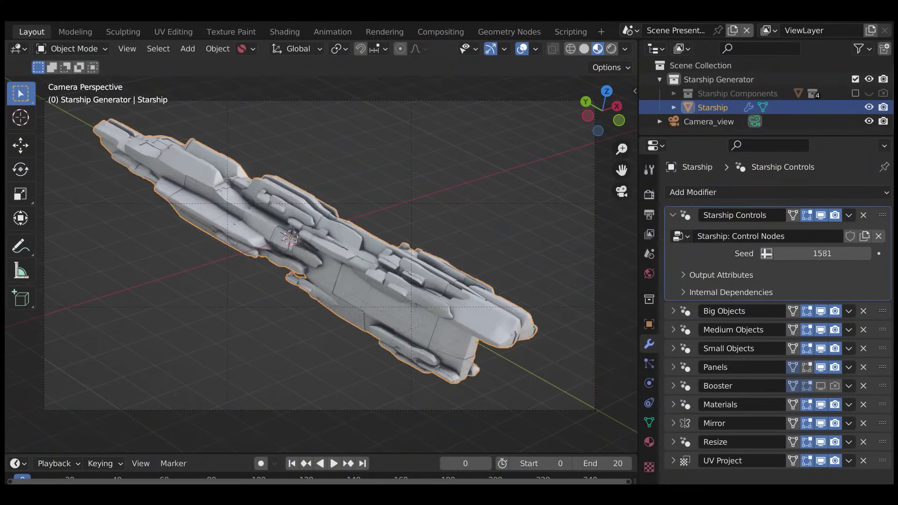
# Step: Enable the Booster and cycle the starship through successive seed values
pyautogui.moveTo(257, 276); pyautogui.dragTo(598, 229, button='middle')
pyautogui.click(831, 380)
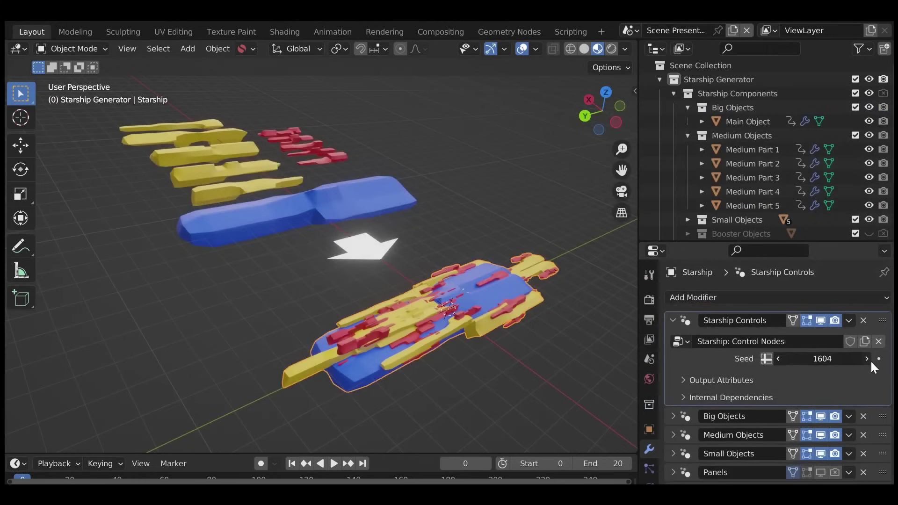
pyautogui.click(869, 359)
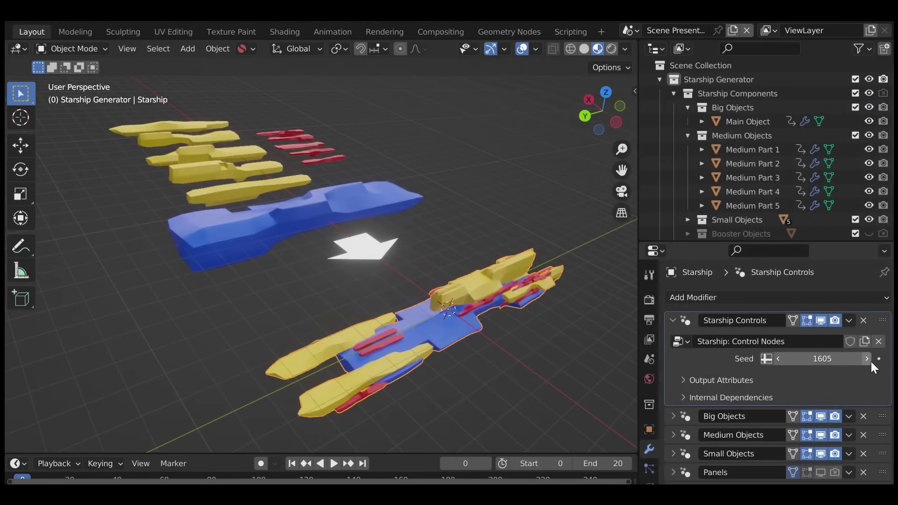
pyautogui.click(869, 359)
pyautogui.click(869, 359)
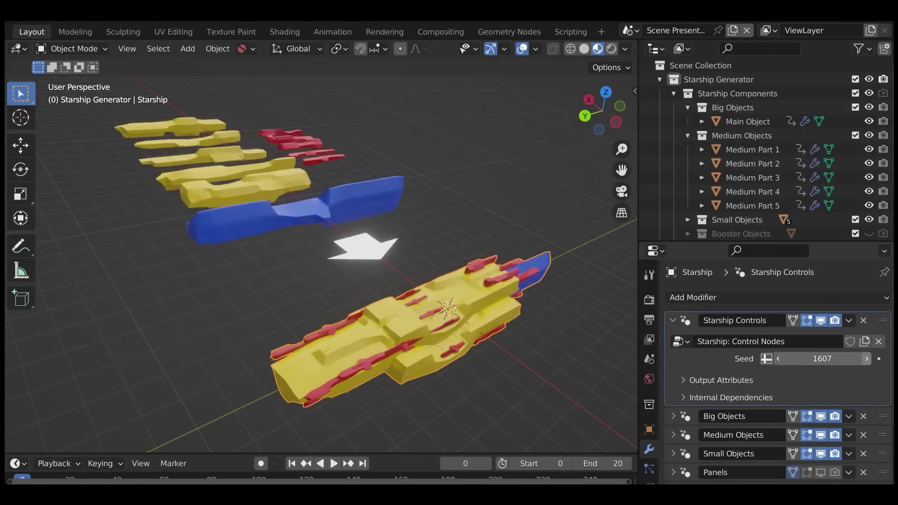
pyautogui.click(869, 359)
pyautogui.click(869, 360)
pyautogui.click(870, 360)
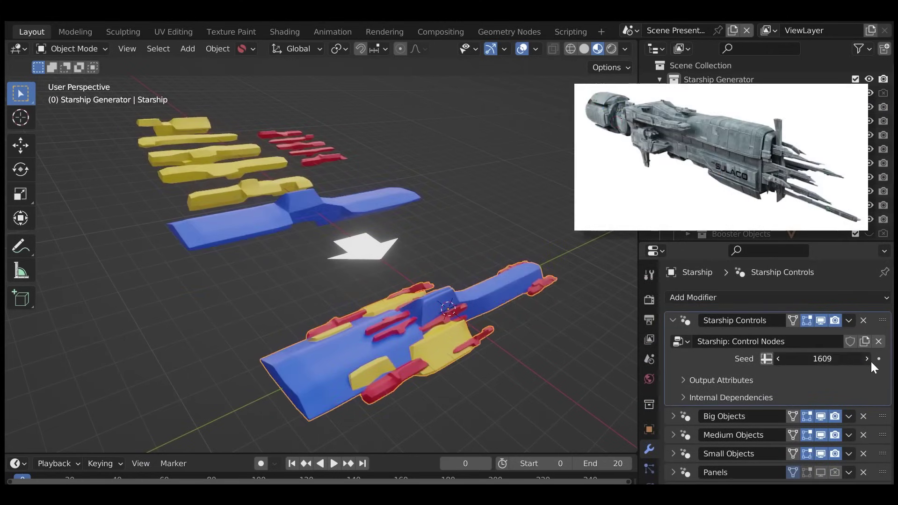
pyautogui.click(869, 360)
pyautogui.click(870, 360)
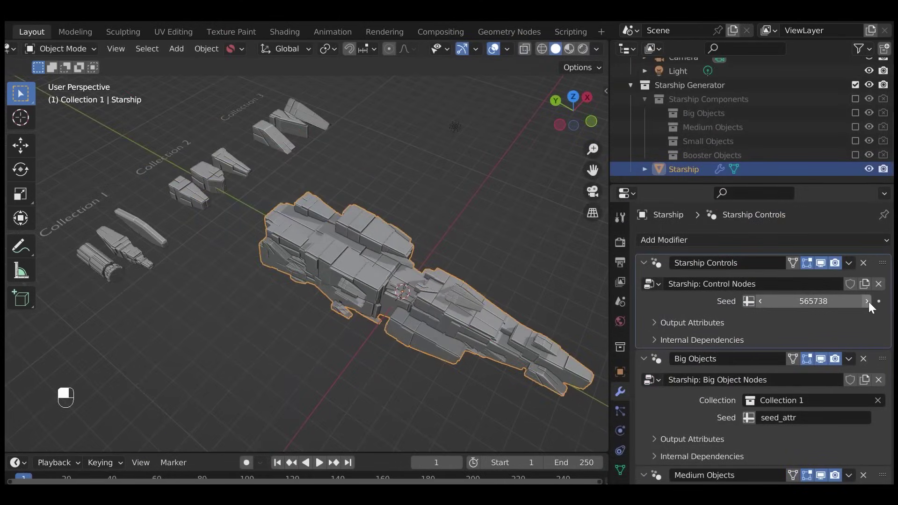
# Step: Step the grey ship's seed up five times to reshape it
pyautogui.click(868, 301)
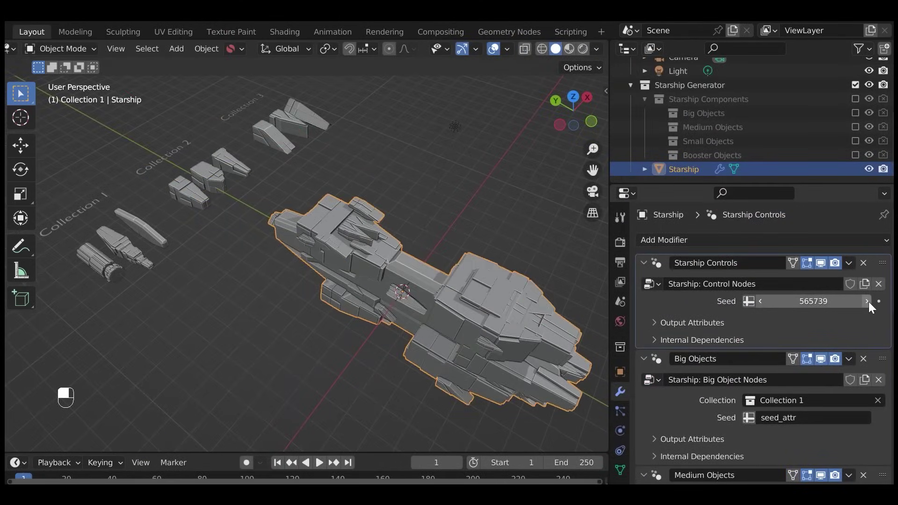
pyautogui.click(867, 301)
pyautogui.click(867, 302)
pyautogui.click(867, 302)
pyautogui.click(868, 302)
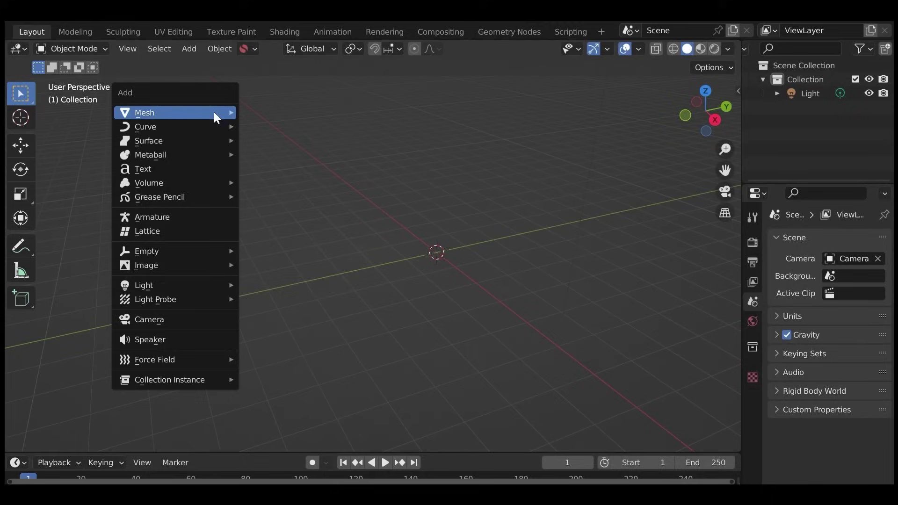
# Step: Add a new Starship mesh and raise its seed four times for a wider ship
pyautogui.moveTo(215, 113)
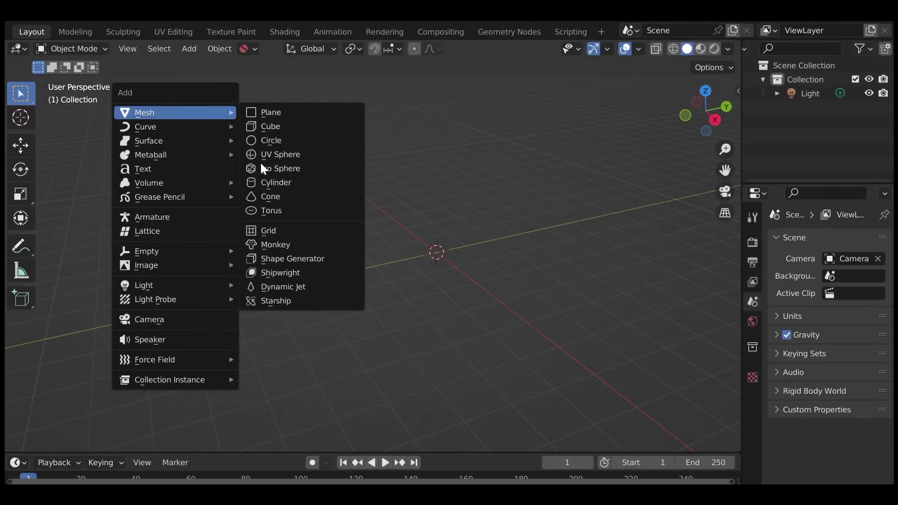
pyautogui.click(274, 302)
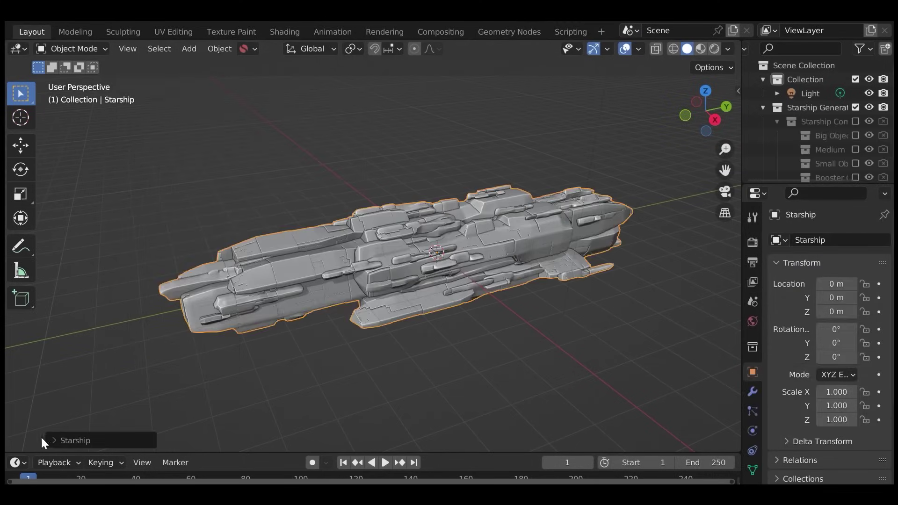
pyautogui.click(231, 436)
pyautogui.click(231, 436)
pyautogui.click(231, 436)
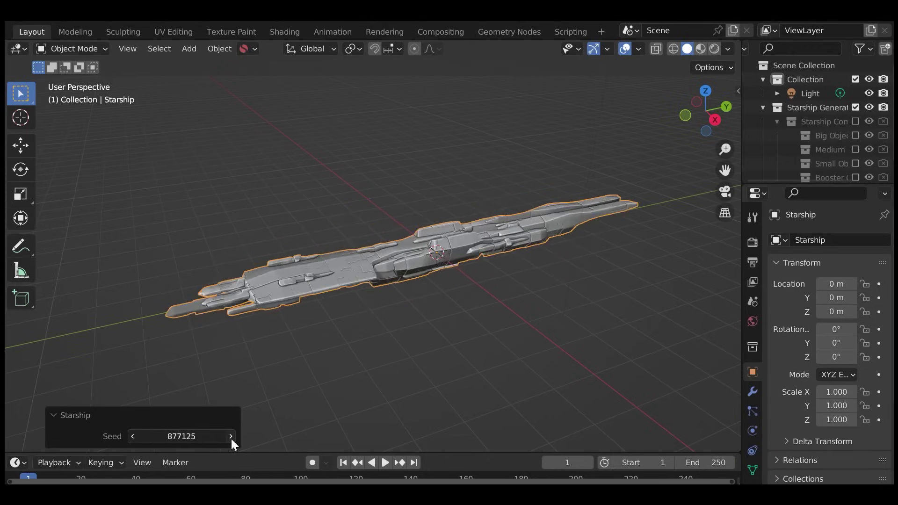
pyautogui.click(230, 436)
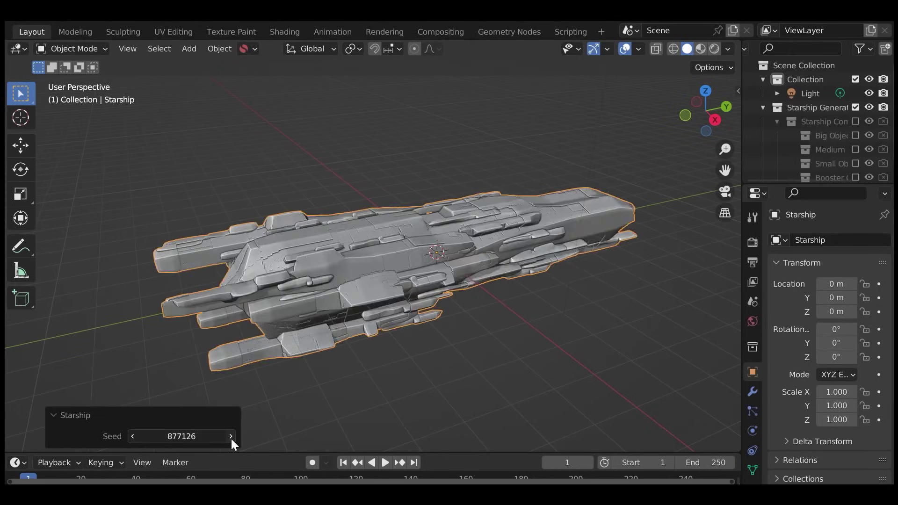
pyautogui.click(231, 437)
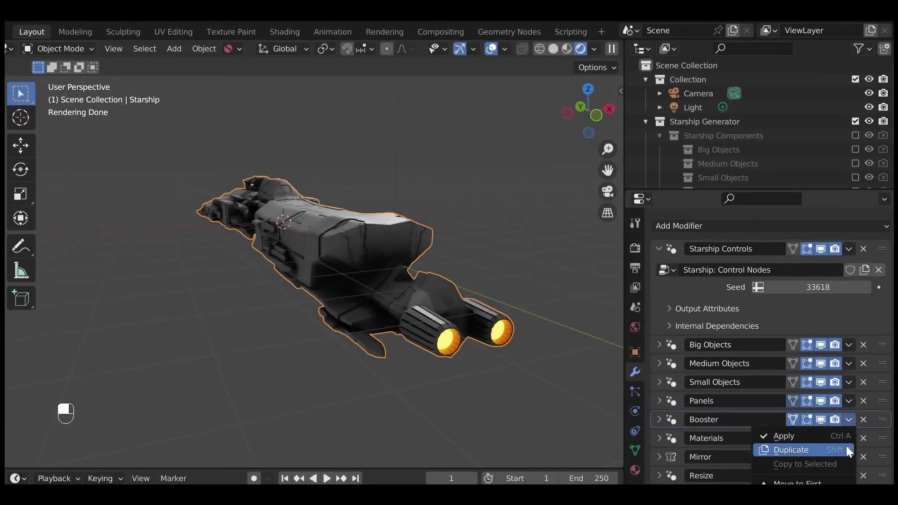
# Step: Duplicate the Booster modifier and set its Projection Z to 0.000
pyautogui.click(848, 448)
pyautogui.click(657, 436)
pyautogui.scroll(-8, 755, 409)
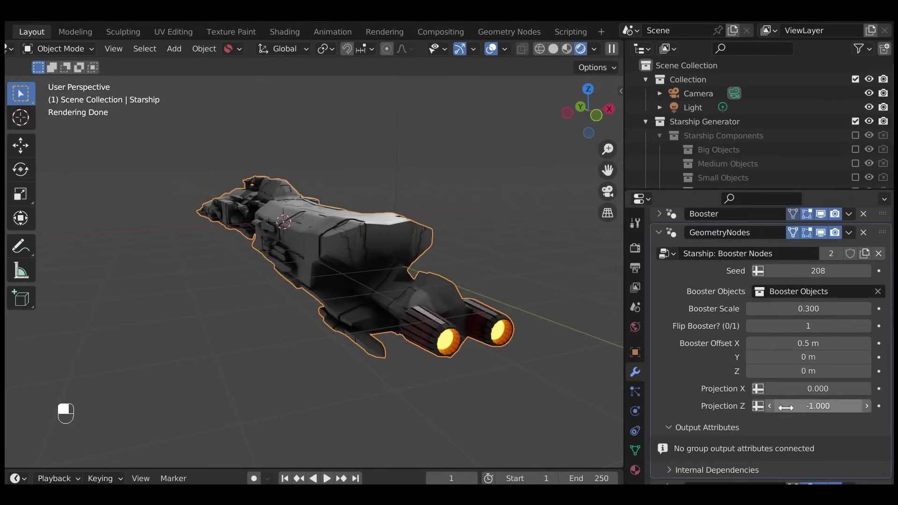
pyautogui.click(785, 407)
pyautogui.write('0')
pyautogui.press('Return')
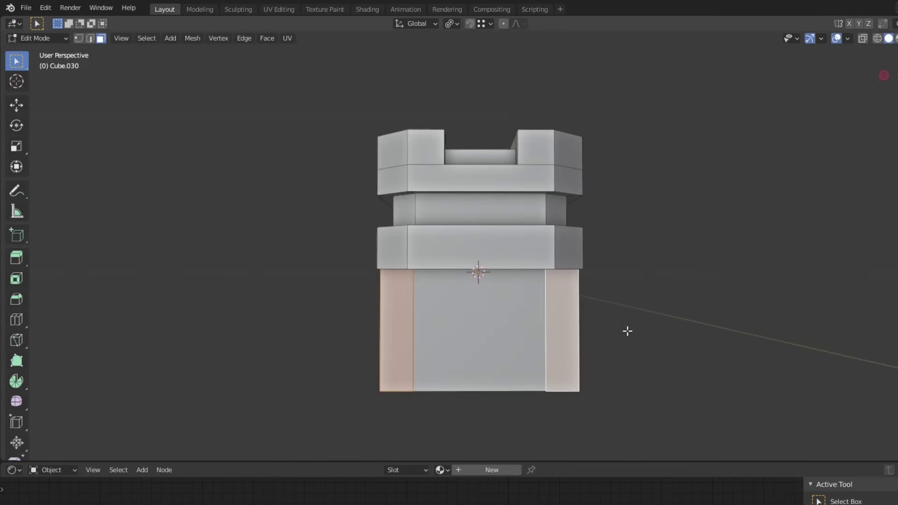
# Step: Extrude the cut face loop outward along its normals into a raised band, then select the front face
pyautogui.press('Escape')
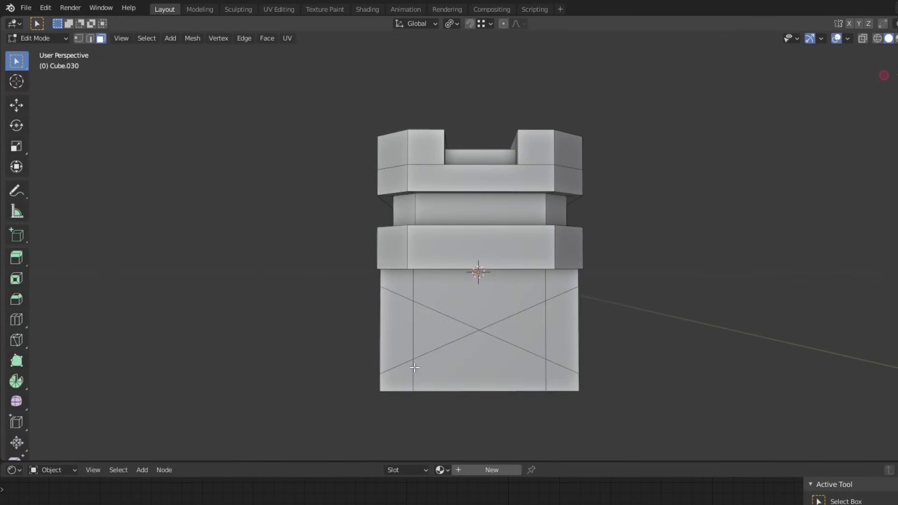
pyautogui.press('Escape')
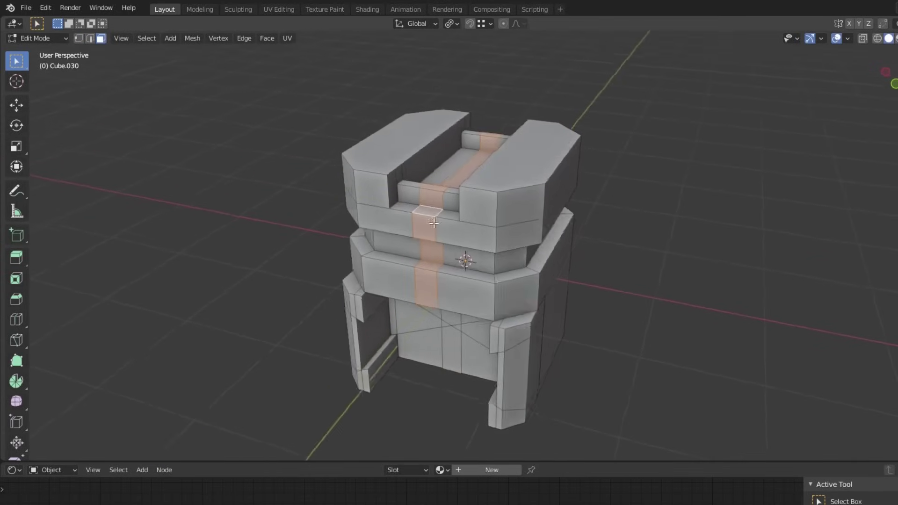
pyautogui.hotkey('alt', 'e')
pyautogui.click(658, 247)
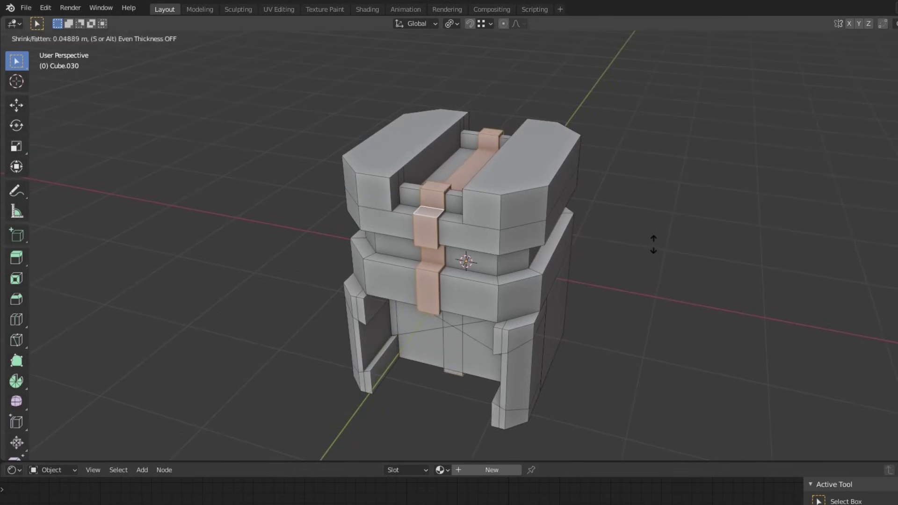
pyautogui.click(651, 242)
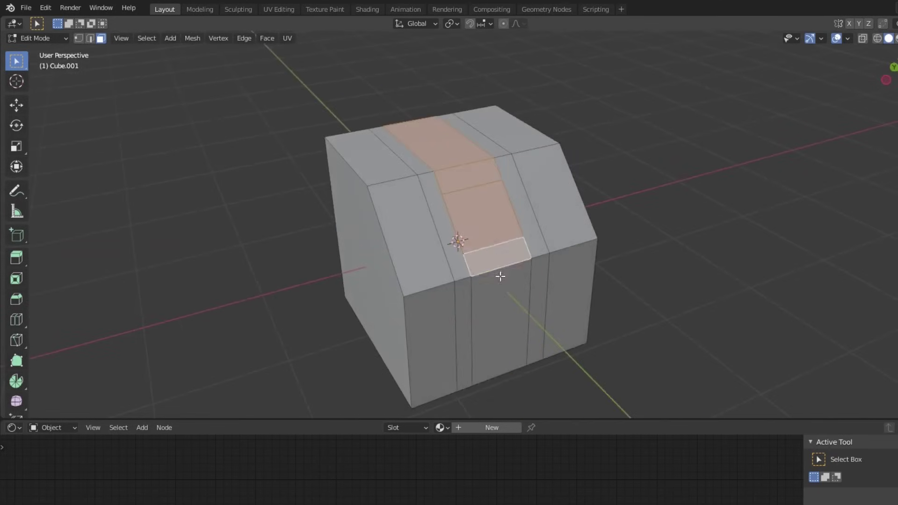
pyautogui.keyDown('shift'); pyautogui.click(500, 277); pyautogui.keyUp('shift')
pyautogui.hotkey('ctrl', 'r')
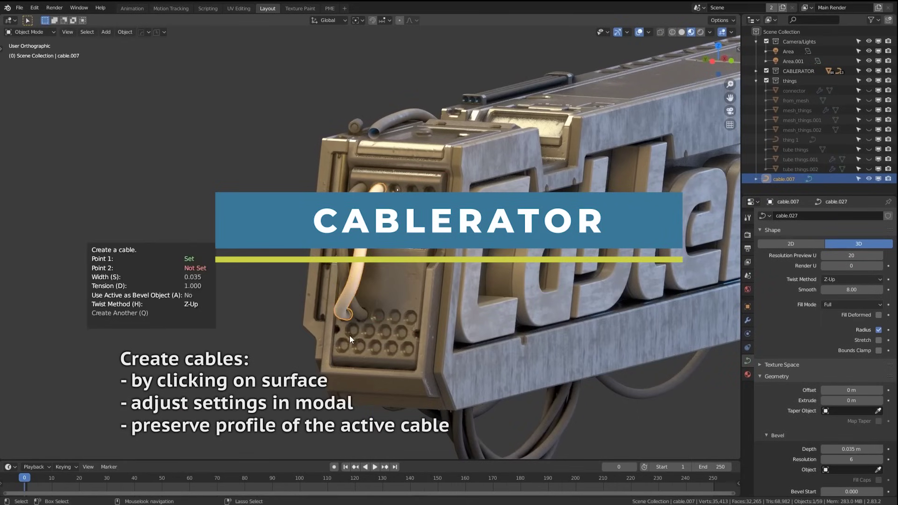
# Step: Create a Cablerator cable between two surface points and draw two cables across the surface
pyautogui.click(350, 336)
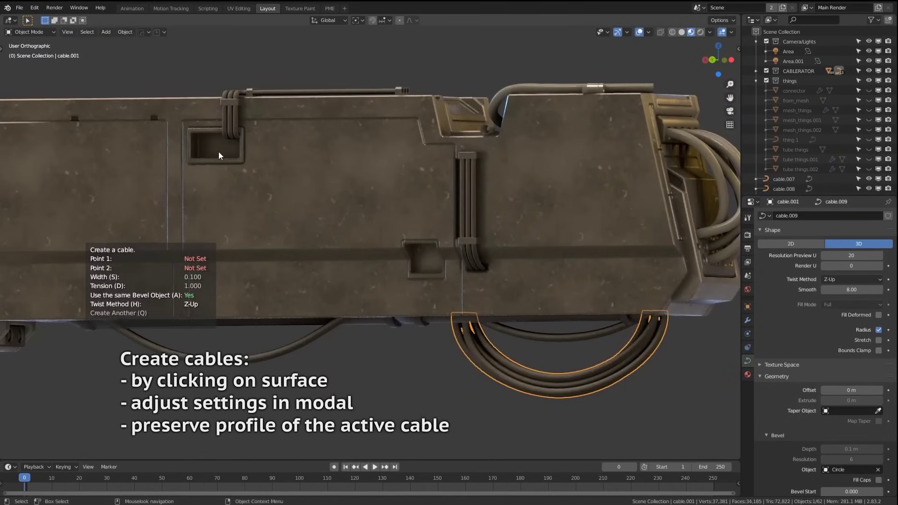
pyautogui.click(219, 156)
pyautogui.click(257, 290)
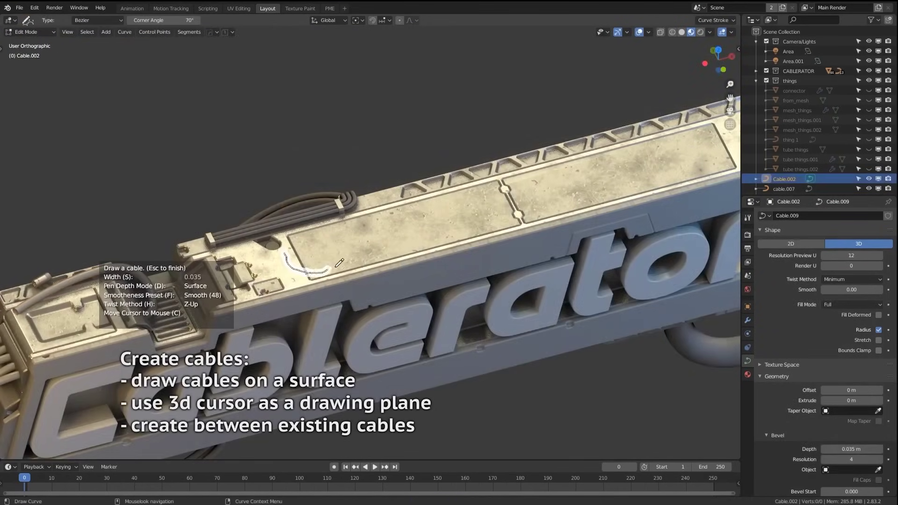
pyautogui.moveTo(339, 263); pyautogui.dragTo(515, 206)
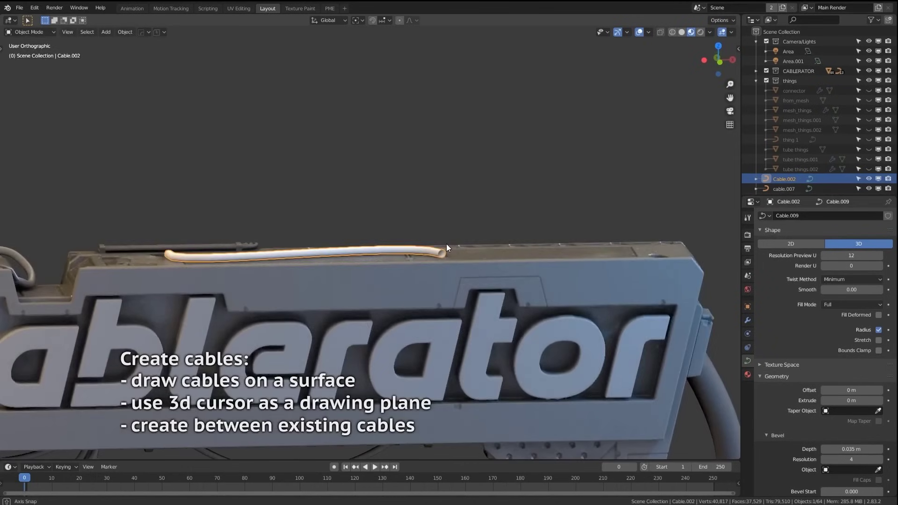
pyautogui.moveTo(428, 246); pyautogui.dragTo(580, 297)
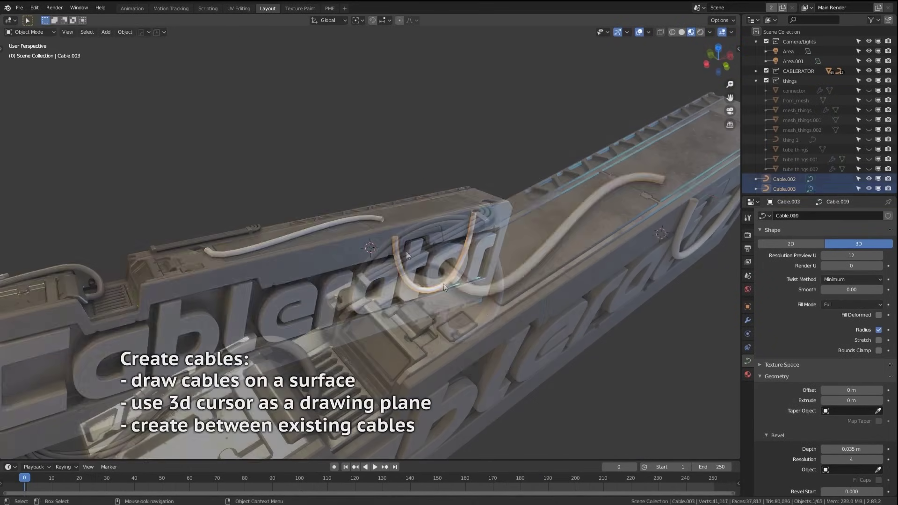
# Step: Generate a coiled cable from the selected mesh edges
pyautogui.hotkey('shift', 'alt', 'c')
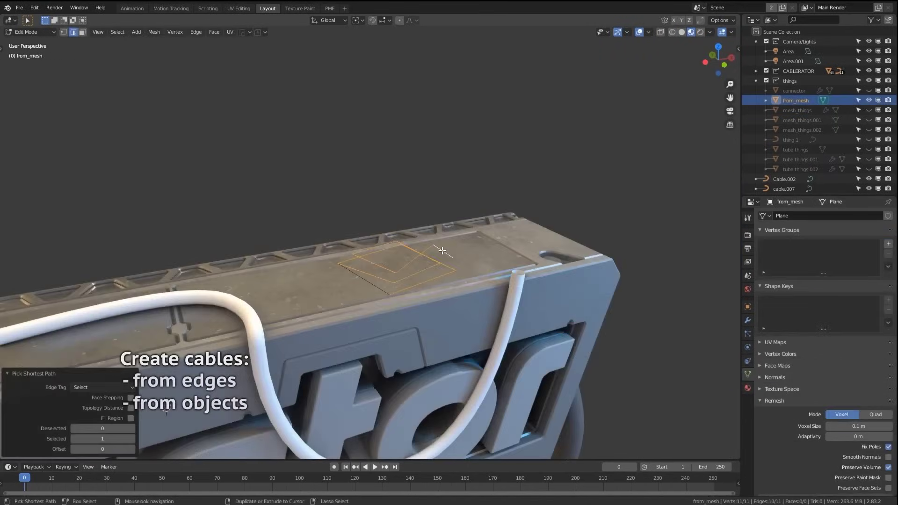
pyautogui.hotkey('shift', 'alt', 'c')
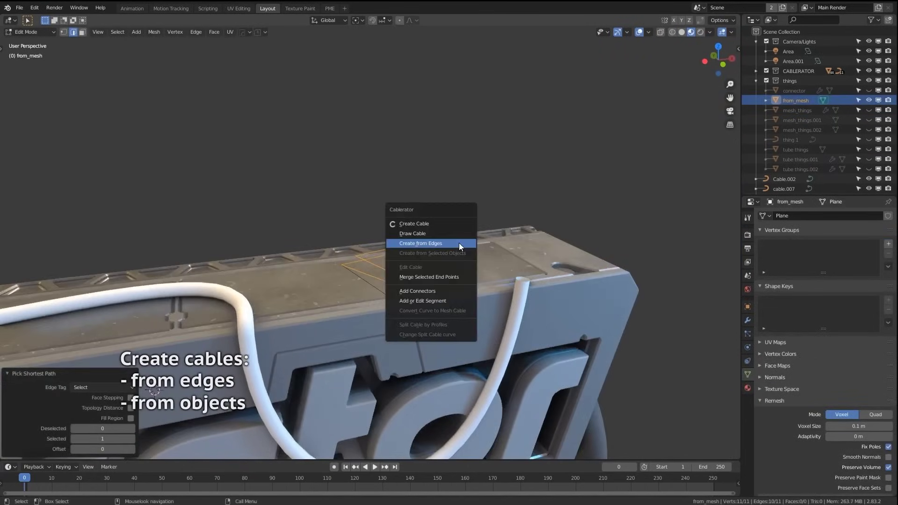
pyautogui.click(459, 245)
pyautogui.click(452, 272)
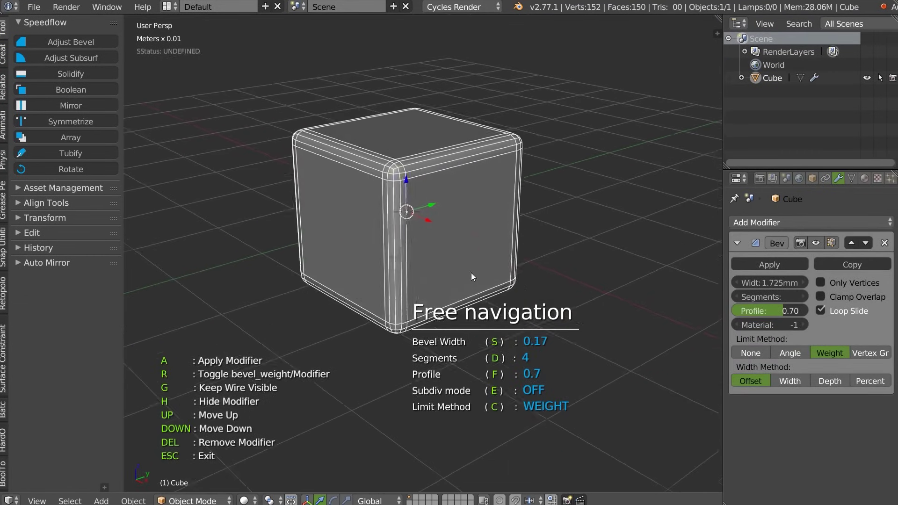
# Step: Spread the Speedflow array tiles further apart and apply the Boolean cut
pyautogui.moveTo(471, 274); pyautogui.dragTo(443, 204, button='middle')
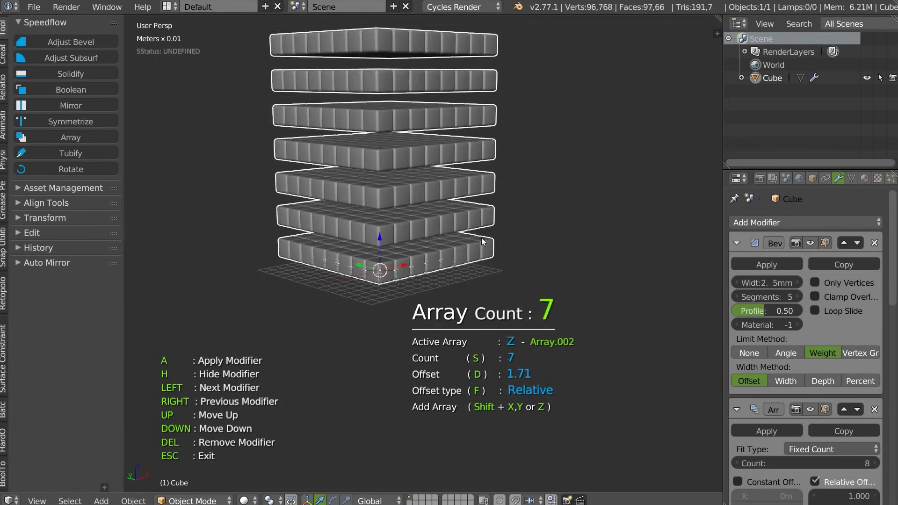
pyautogui.scroll(-4, 482, 237)
pyautogui.moveTo(455, 248); pyautogui.dragTo(366, 246, button='middle')
pyautogui.press('d')
pyautogui.press('Escape')
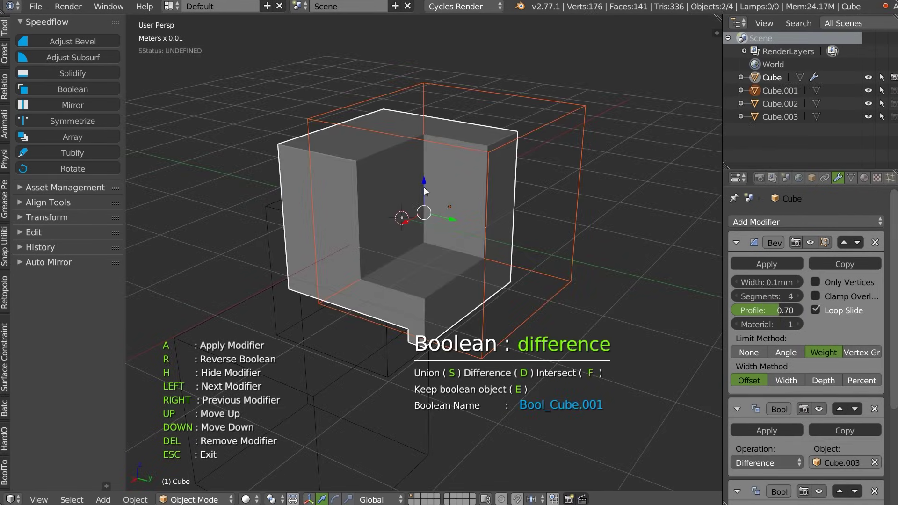
pyautogui.press('a')
pyautogui.moveTo(423, 187); pyautogui.dragTo(388, 202, button='middle')
pyautogui.press('Escape')
# Step: Move the boolean cutter box and narrow it along Y
pyautogui.rightClick(400, 242)
pyautogui.click(375, 305)
pyautogui.press('s')
pyautogui.press('y')
pyautogui.click(411, 218)
# Step: Give the cutter an adjustable bevel with 9 segments
pyautogui.hotkey('shift', 'space')
pyautogui.click(523, 251)
pyautogui.press('d')
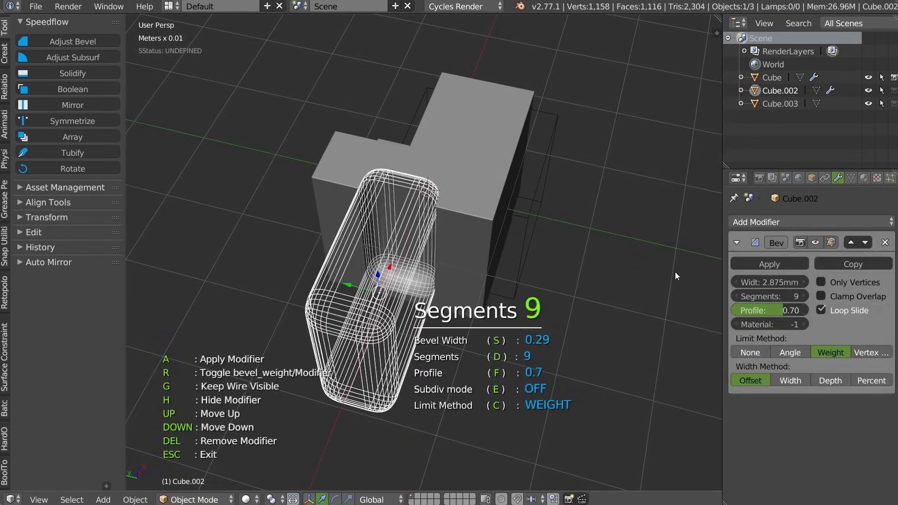
pyautogui.press('Escape')
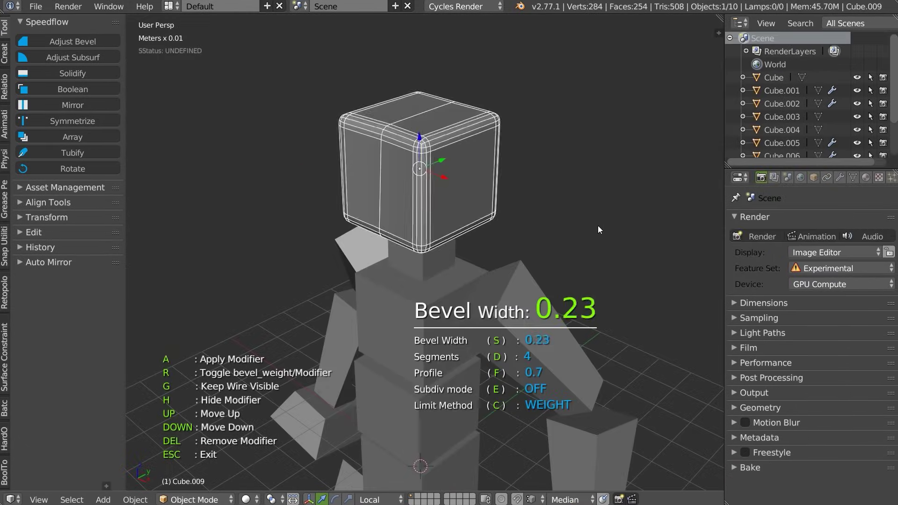
pyautogui.press('n')
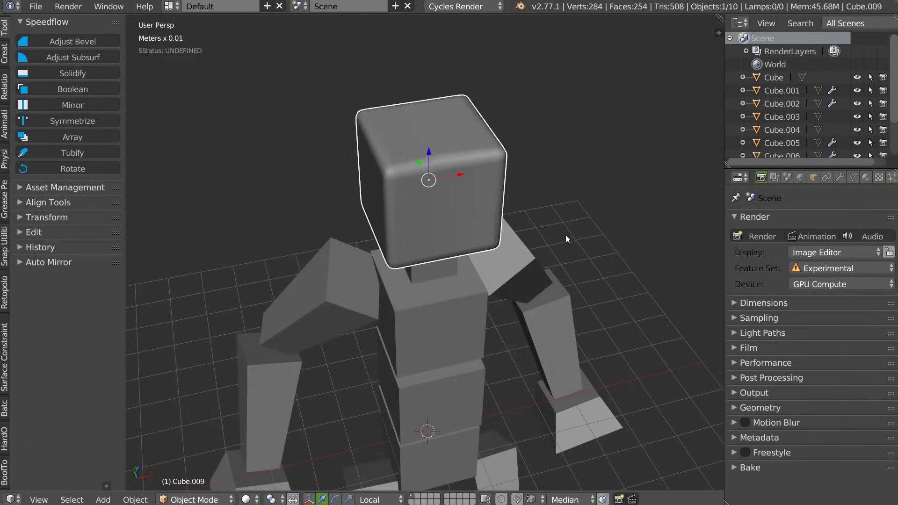
pyautogui.press('Tab')
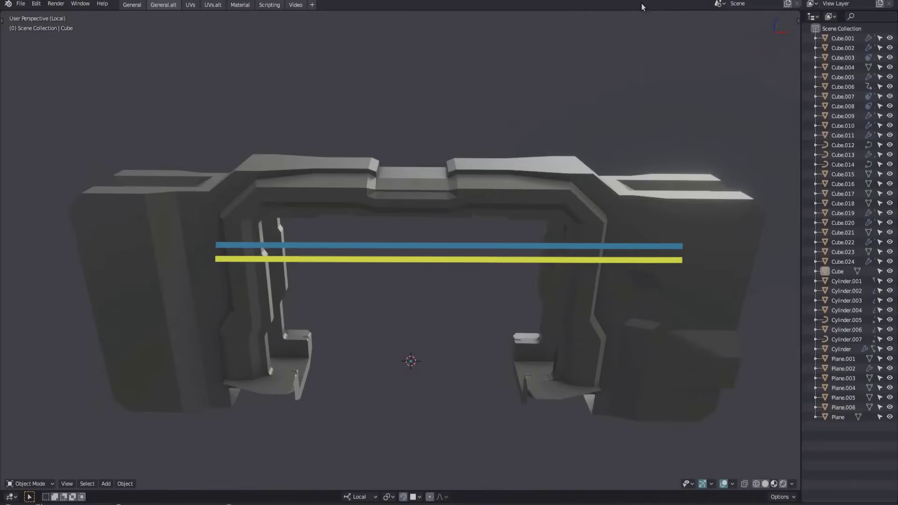
# Step: Select a shortest face path on the arch and align the strip with the MACHIN3 Align pie
pyautogui.press('Tab')
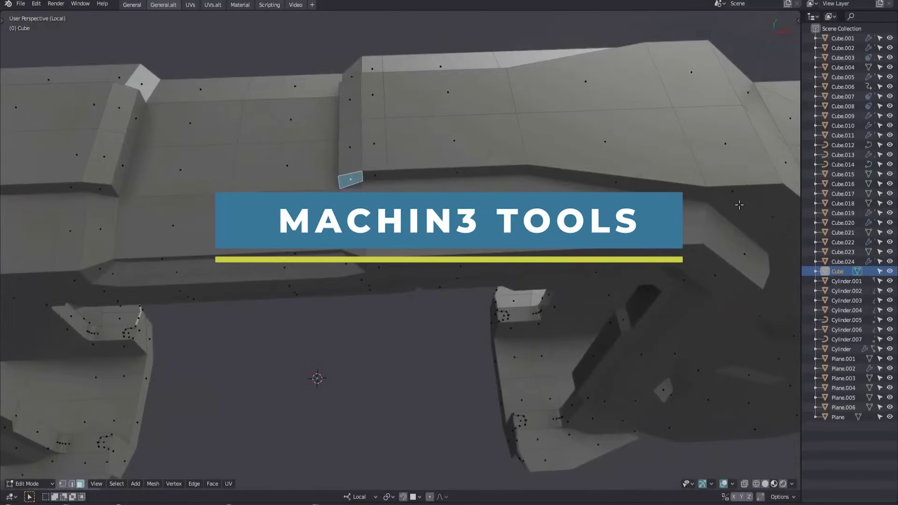
pyautogui.keyDown('ctrl'); pyautogui.click(739, 205); pyautogui.keyUp('ctrl')
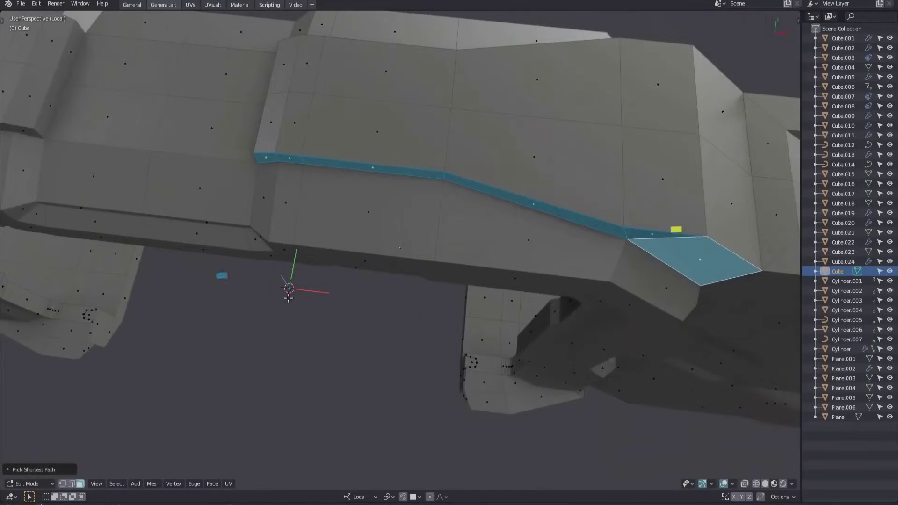
pyautogui.moveTo(289, 298); pyautogui.dragTo(444, 253, button='middle')
pyautogui.hotkey('alt', 'x')
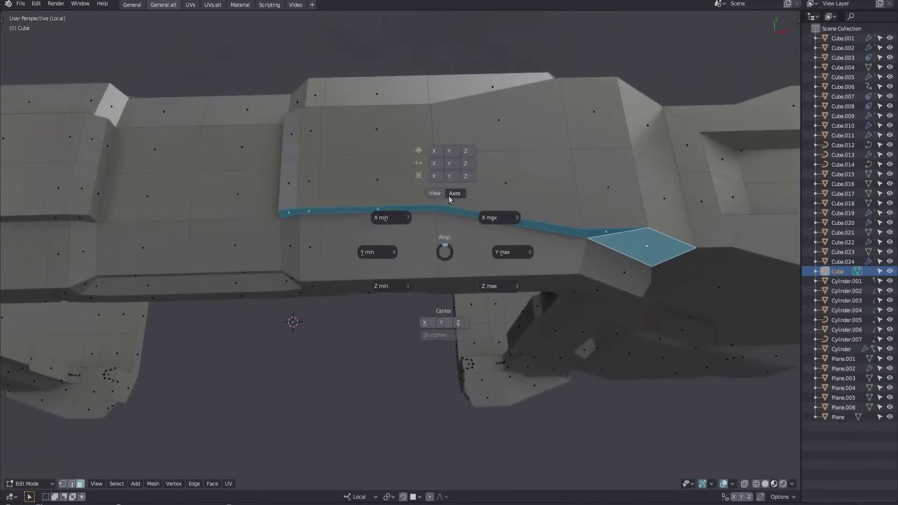
pyautogui.moveTo(439, 194); pyautogui.dragTo(495, 293, button='middle')
pyautogui.hotkey('alt', 'x')
pyautogui.hotkey('alt', 'x')
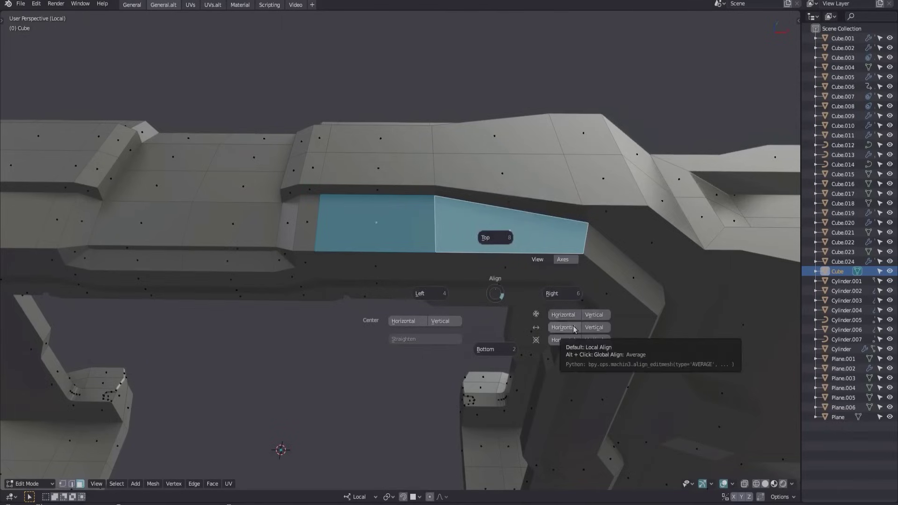
pyautogui.moveTo(575, 328); pyautogui.dragTo(420, 236, button='middle')
# Step: Select the whole arch mesh and re-centre it horizontally with the Align pie
pyautogui.press('a')
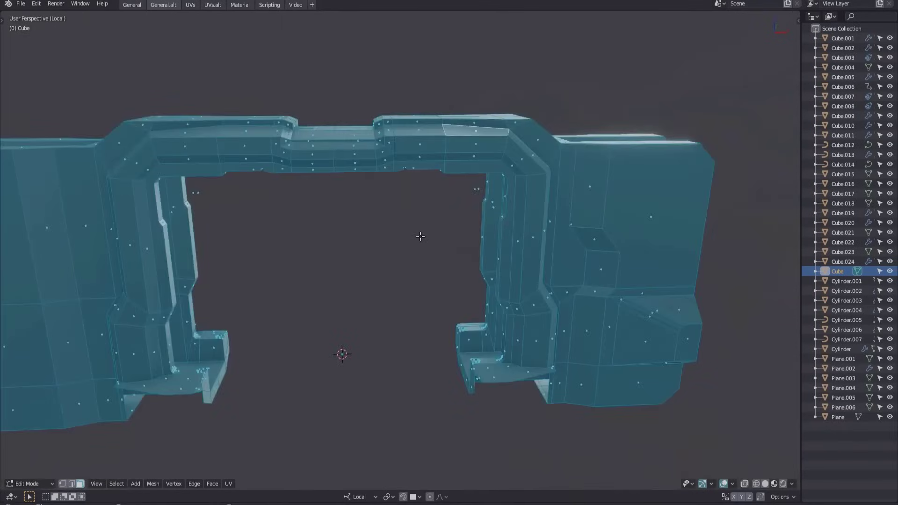
pyautogui.press('g')
pyautogui.press('x')
pyautogui.press('x')
pyautogui.press('Escape')
pyautogui.hotkey('alt', 'a')
pyautogui.moveTo(421, 314); pyautogui.dragTo(445, 193, button='middle')
pyautogui.press('a')
pyautogui.hotkey('alt', 'x')
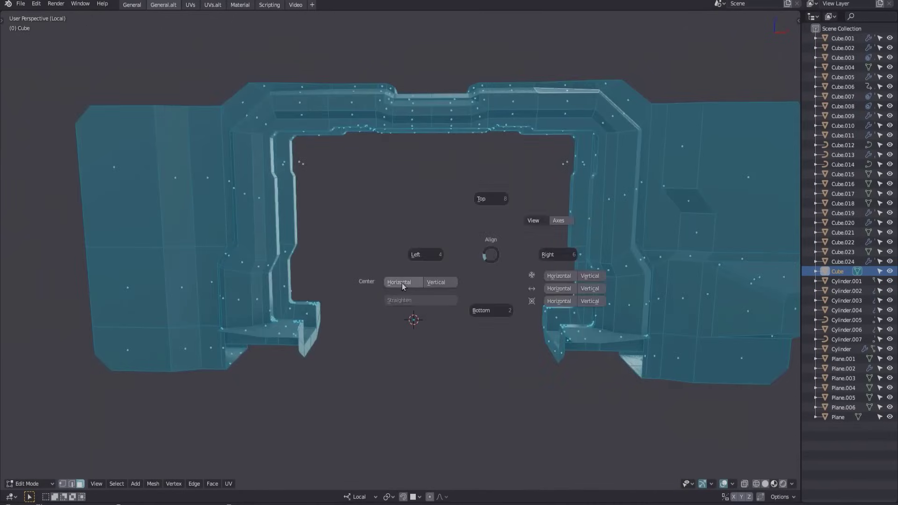
pyautogui.click(403, 284)
pyautogui.moveTo(421, 275); pyautogui.dragTo(470, 261, button='middle')
pyautogui.hotkey('alt', 'a')
pyautogui.scroll(8, 470, 261)
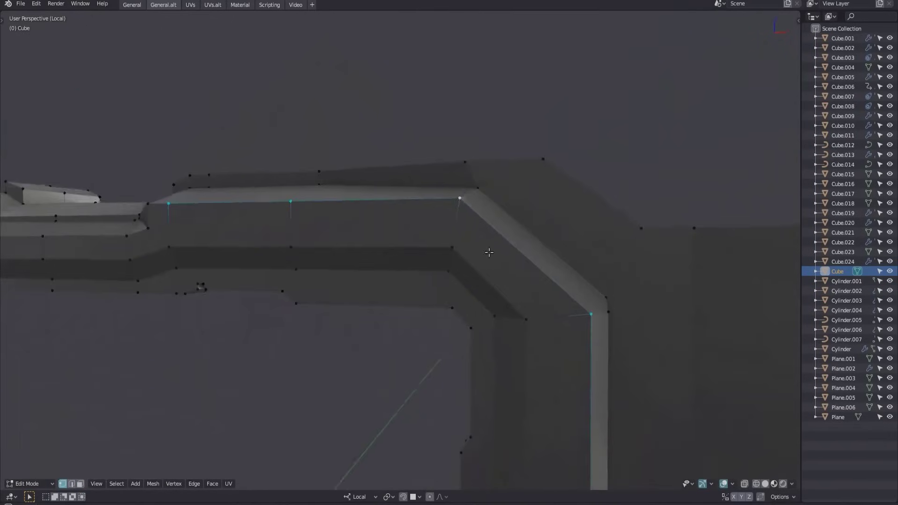
pyautogui.scroll(-4, 467, 252)
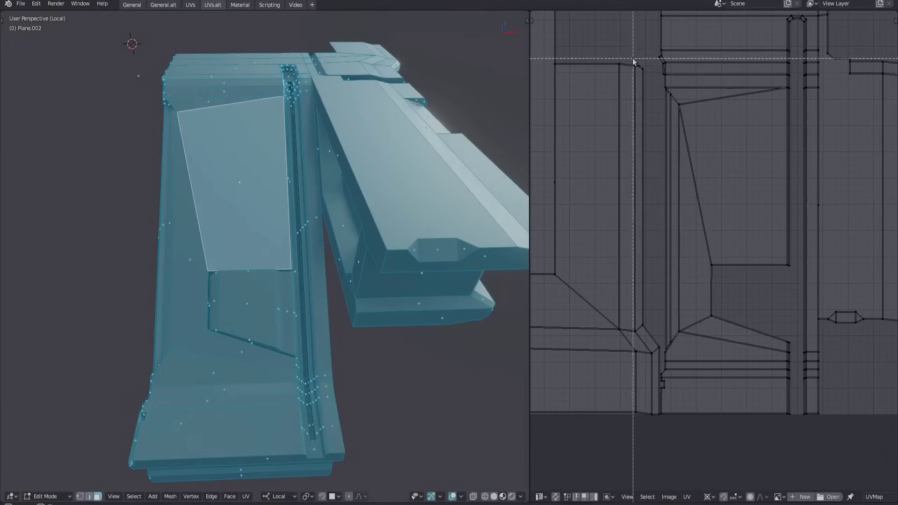
# Step: Align a selected column of UVs on Plane.002 with the UV Align pie
pyautogui.moveTo(660, 426); pyautogui.dragTo(660, 426)
pyautogui.scroll(2, 651, 437)
pyautogui.hotkey('alt', 'a')
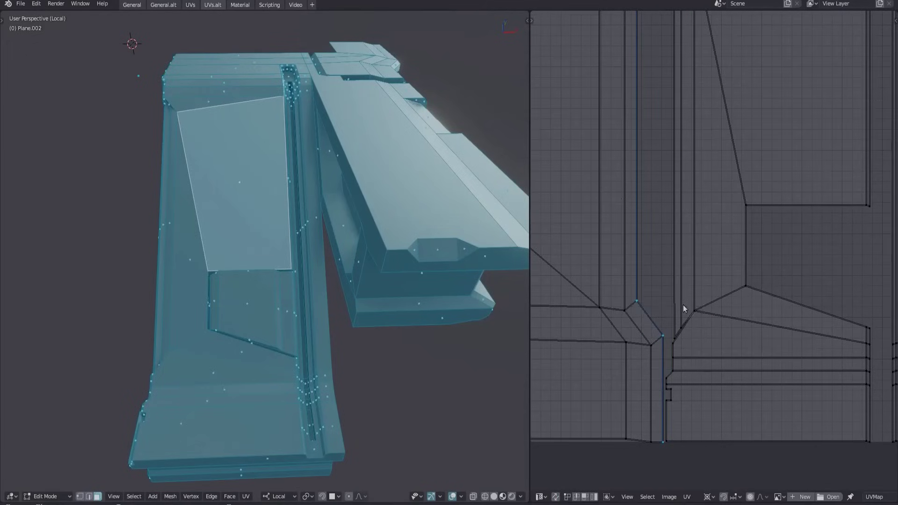
pyautogui.hotkey('alt', 'a')
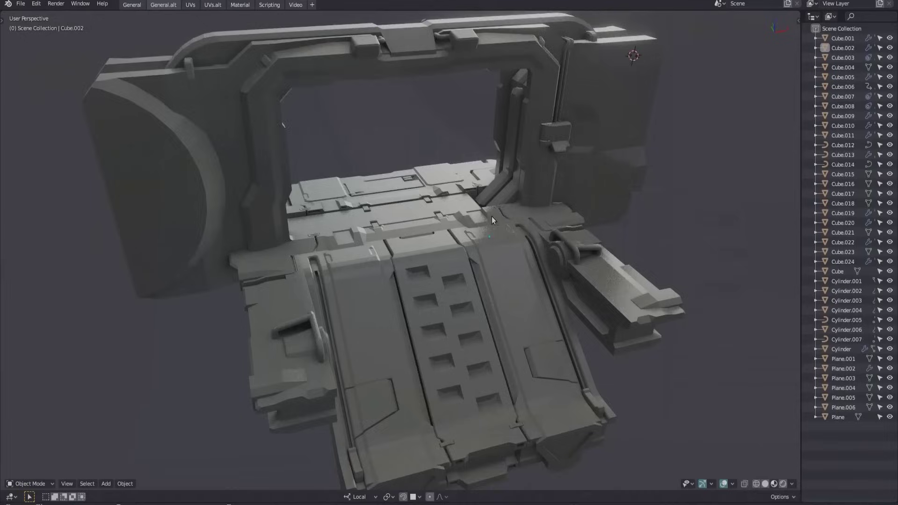
pyautogui.scroll(5, 490, 260)
pyautogui.moveTo(455, 307); pyautogui.dragTo(442, 234, button='middle')
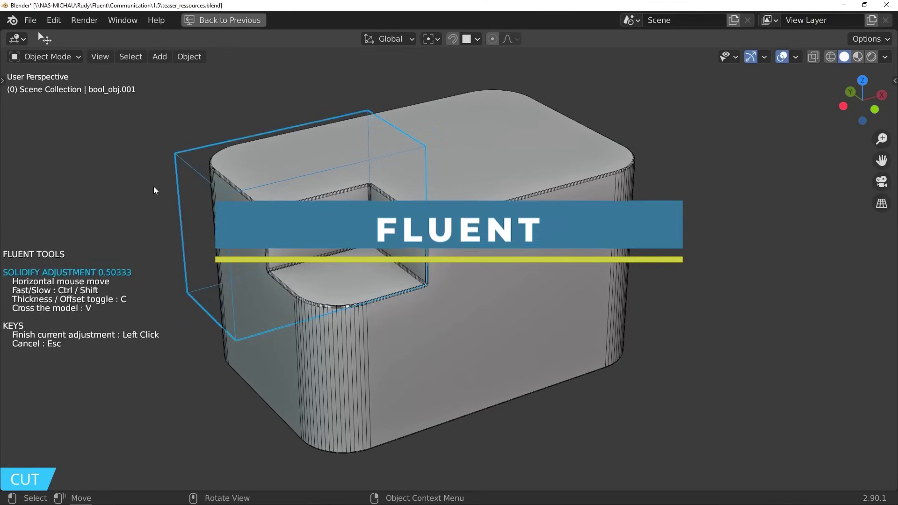
# Step: Finish the bevelled rectangular cut and add a circular cut into the box
pyautogui.click(169, 195)
pyautogui.click(376, 196)
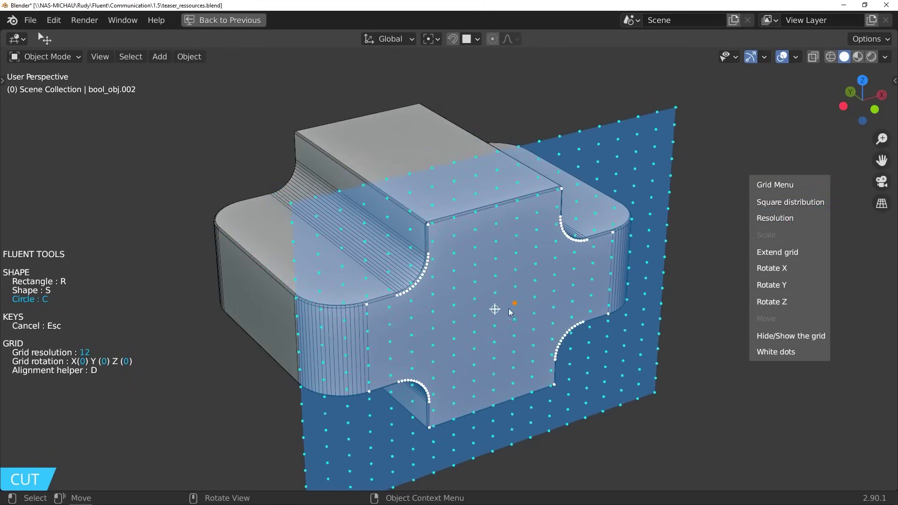
pyautogui.click(499, 329)
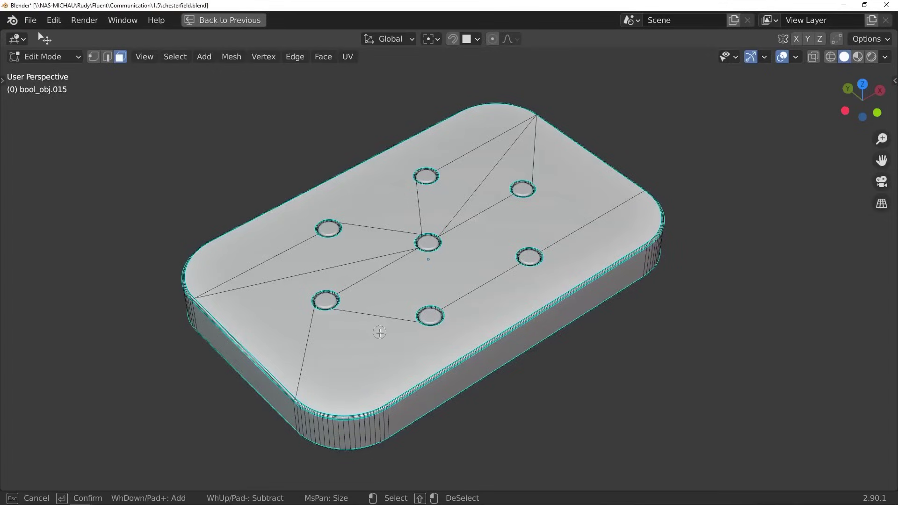
# Step: Rotate the cutting grid -45° around X and cut a rectangular slot into the cube's top edge
pyautogui.moveTo(379, 330)
pyautogui.mouseDown()
pyautogui.moveTo(380, 246)
pyautogui.moveTo(420, 206)
pyautogui.mouseUp()
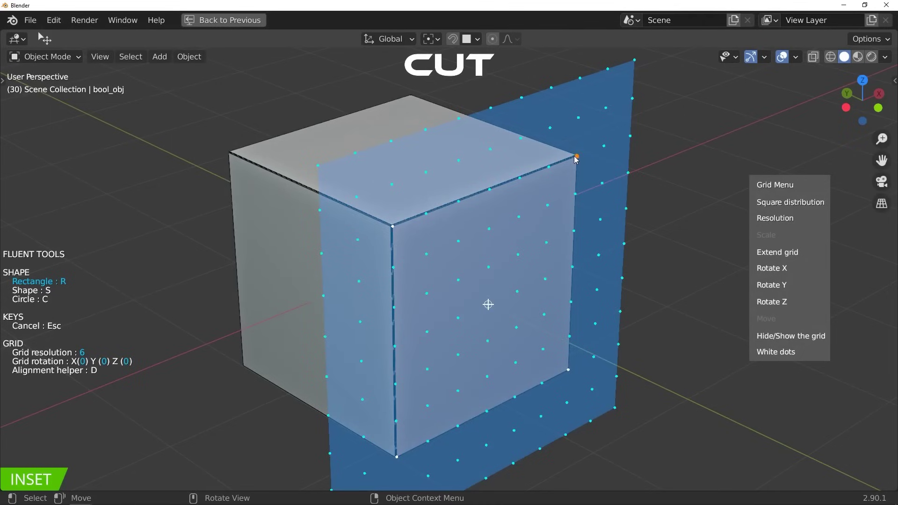
pyautogui.click(771, 268)
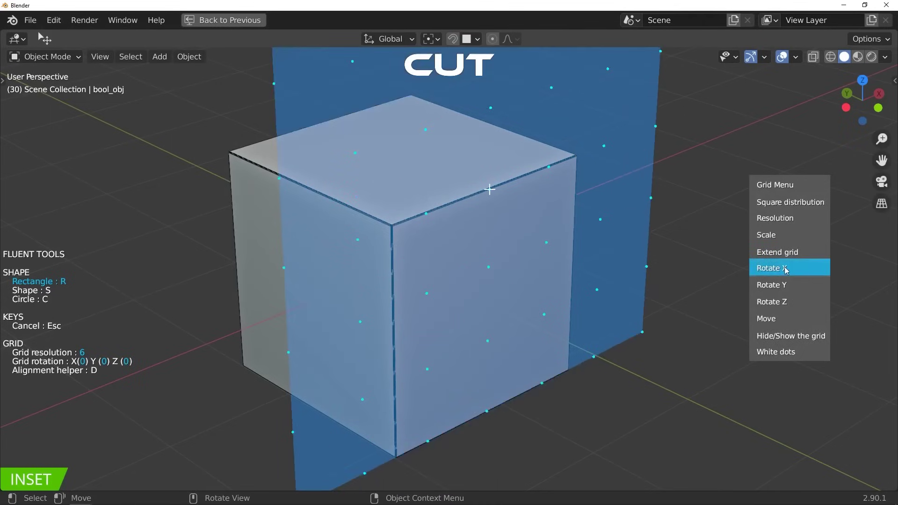
pyautogui.click(439, 246)
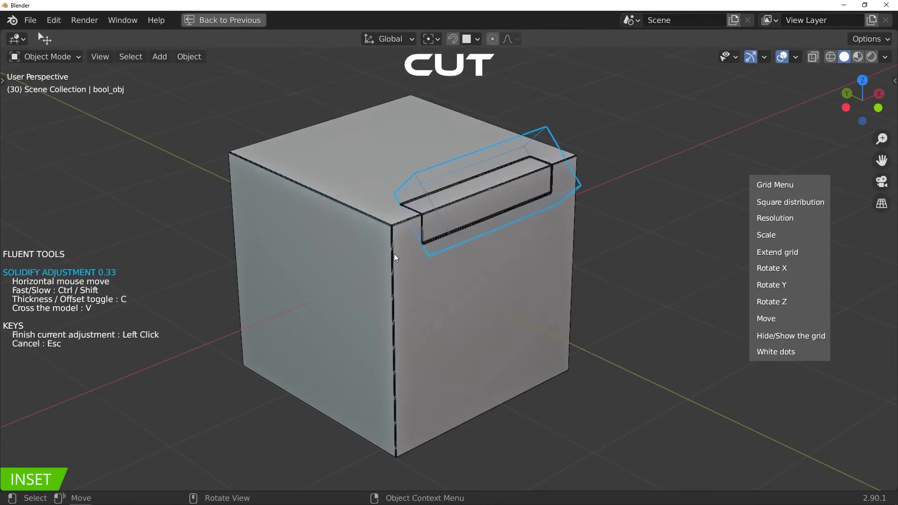
pyautogui.click(568, 296)
# Step: Fill the recess with a Diamond grid pattern and set a fine wire-mesh hole size
pyautogui.rightClick(559, 338)
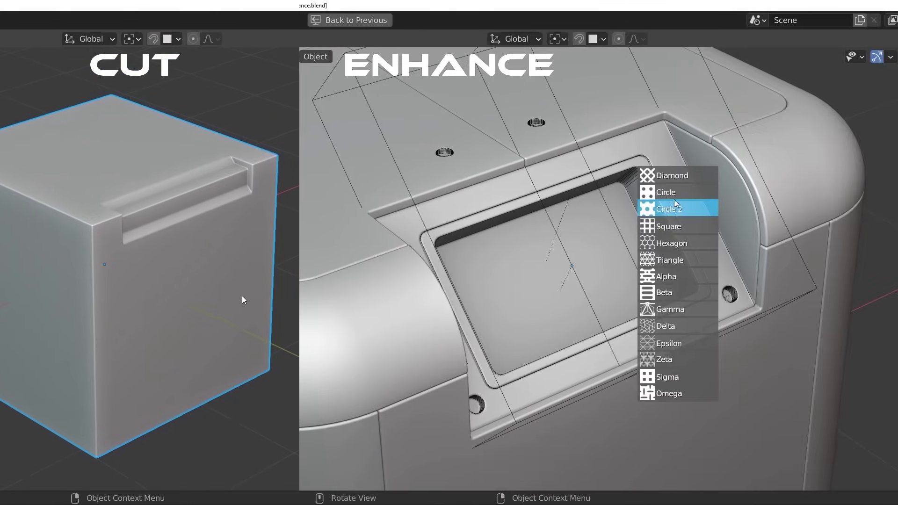
pyautogui.click(690, 177)
pyautogui.click(776, 150)
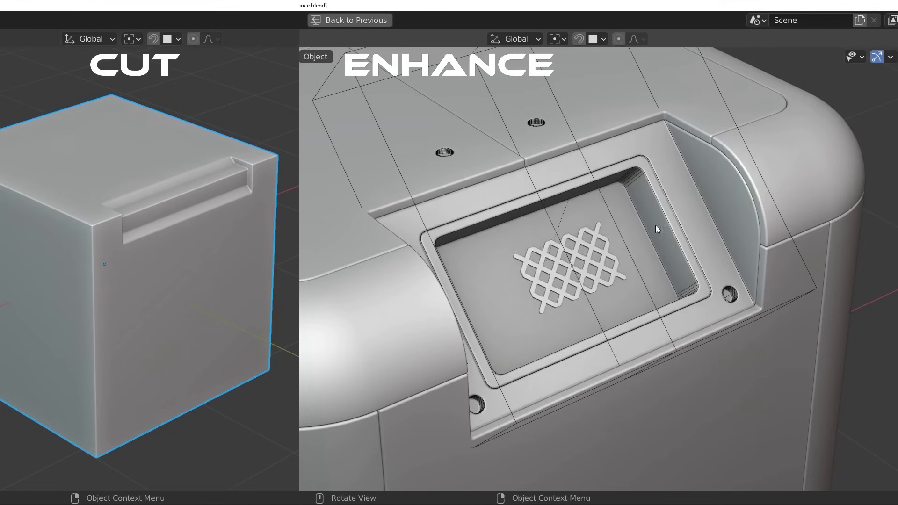
pyautogui.click(722, 224)
pyautogui.click(722, 224)
pyautogui.click(701, 240)
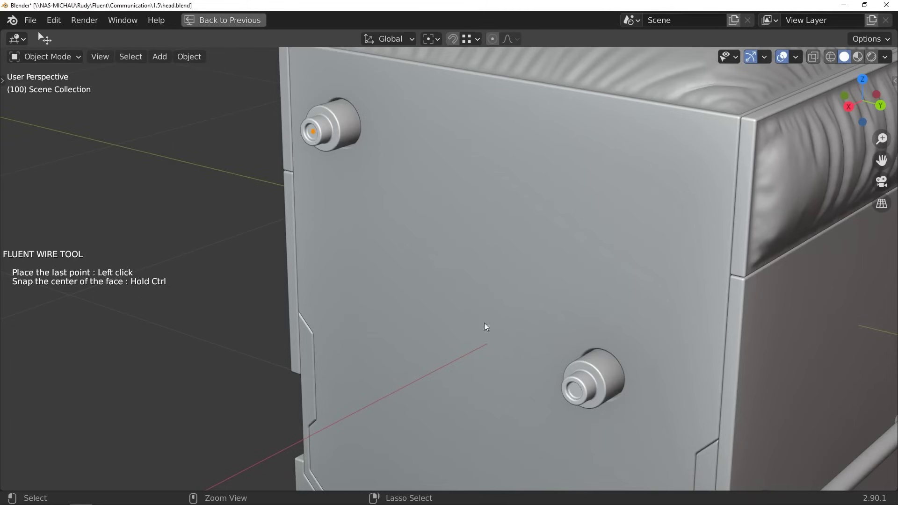
# Step: Draw a wire down to the lower connector and run its Simulation so it hangs
pyautogui.click(579, 397)
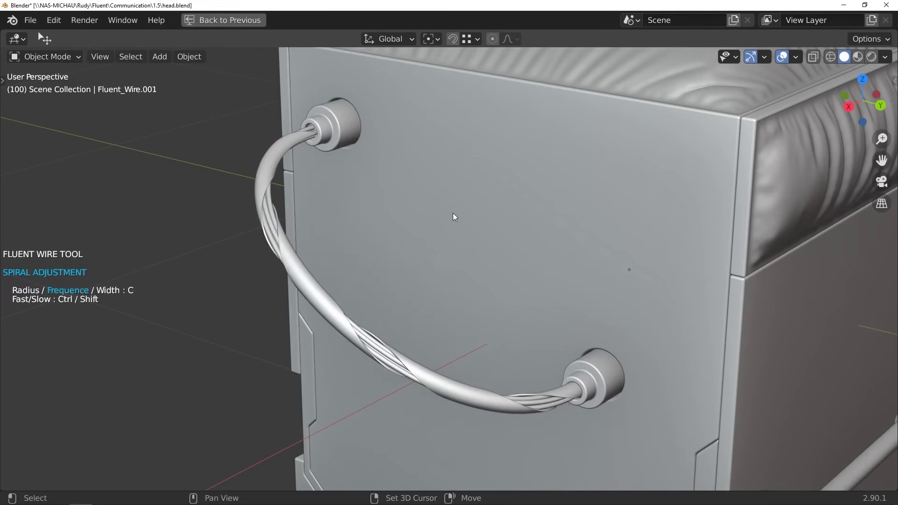
pyautogui.rightClick(517, 247)
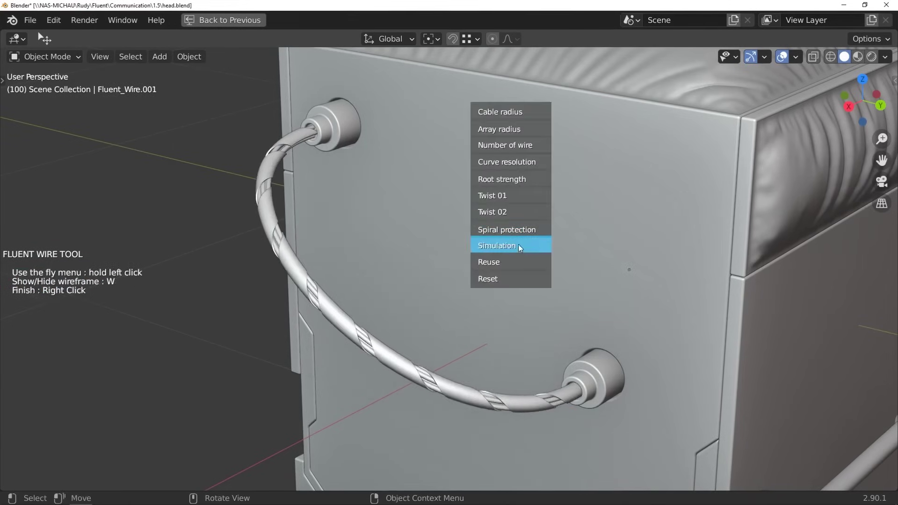
pyautogui.click(517, 248)
pyautogui.press('Return')
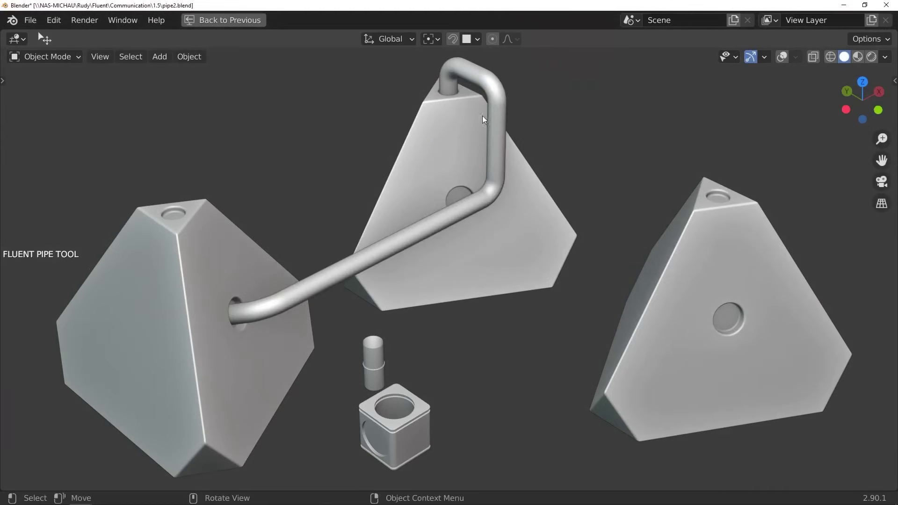
# Step: Adjust the pipe's segment gaps and add a boxy ring coupling along it
pyautogui.rightClick(451, 294)
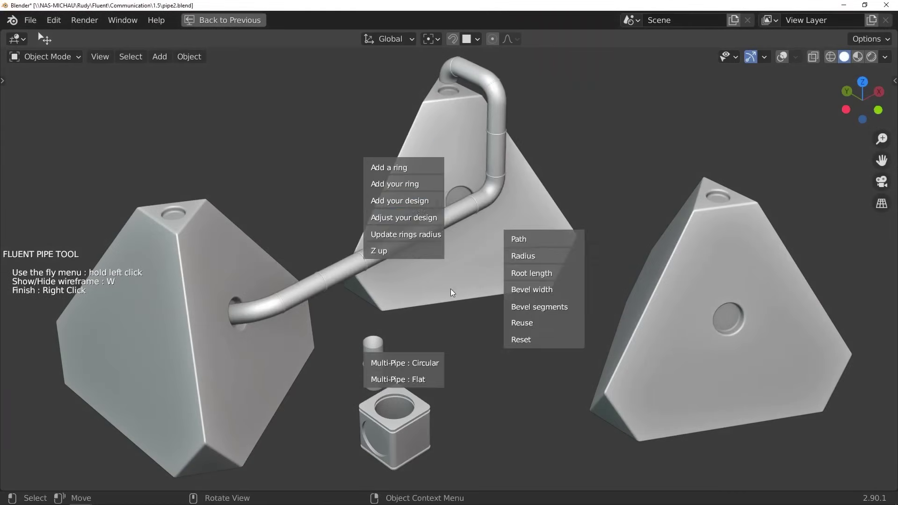
pyautogui.click(514, 239)
pyautogui.click(391, 225)
pyautogui.rightClick(475, 248)
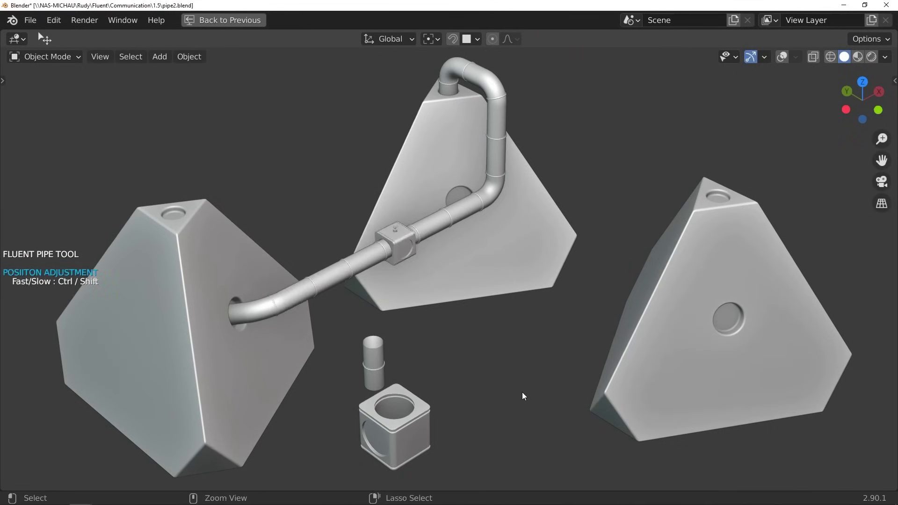
pyautogui.click(510, 307)
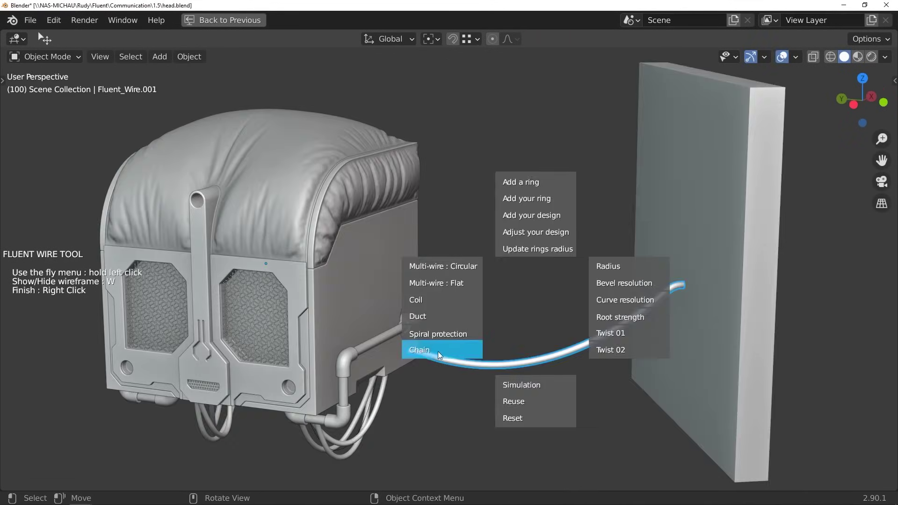
pyautogui.click(440, 354)
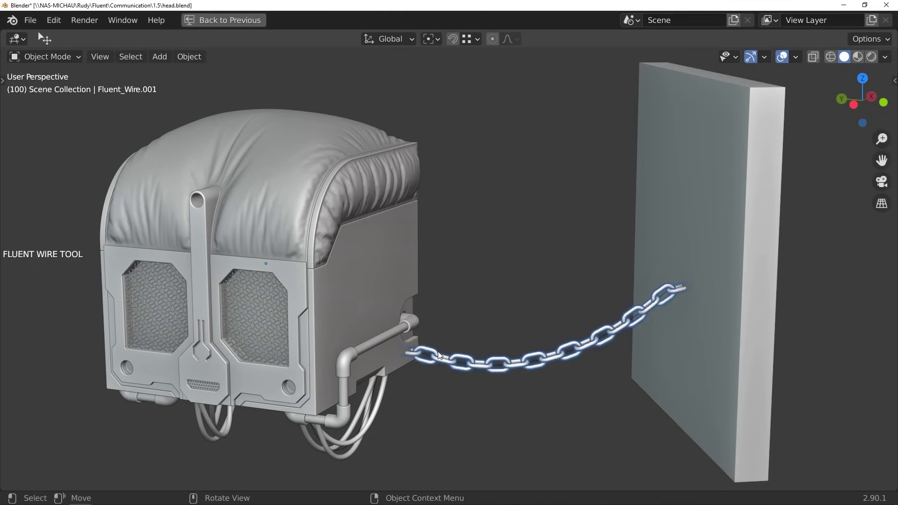
# Step: Turn the wire into a chain with adjusted offset and length, using the rectangular frame as scaled links
pyautogui.click(514, 303)
pyautogui.click(584, 252)
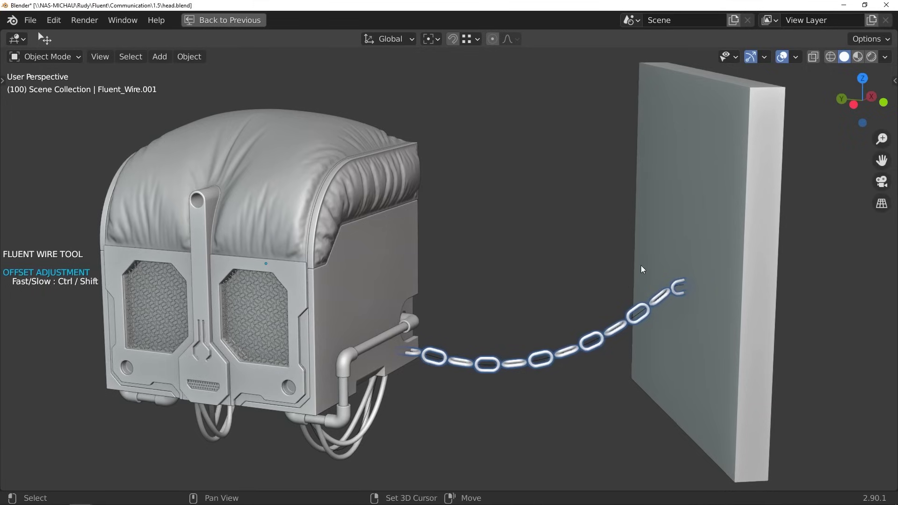
pyautogui.click(539, 273)
pyautogui.click(582, 236)
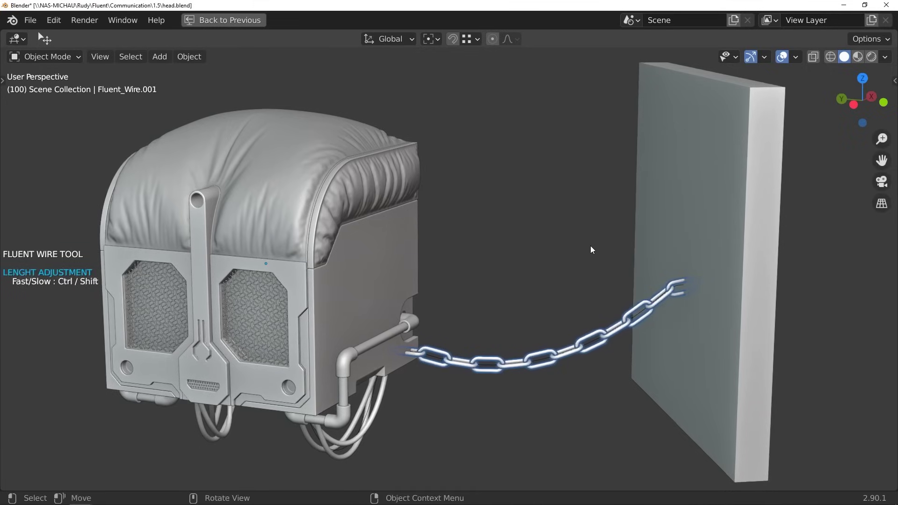
pyautogui.click(592, 250)
pyautogui.click(564, 283)
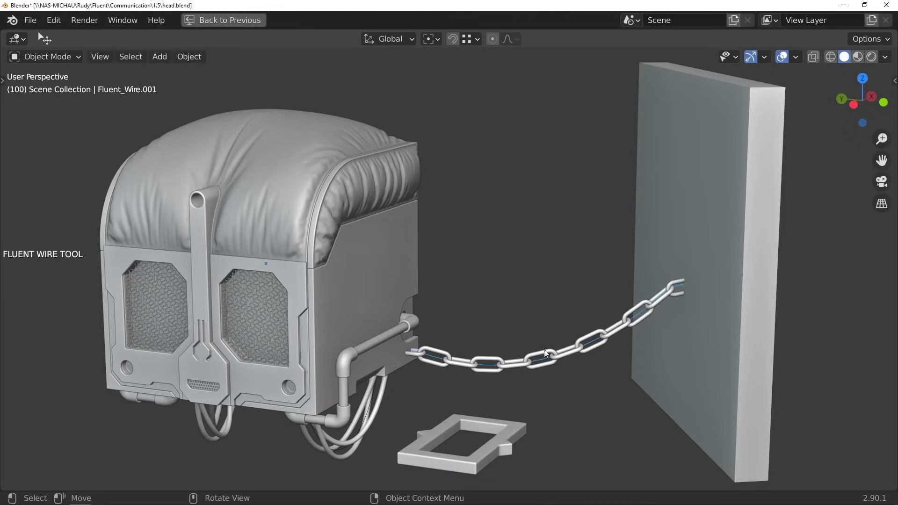
pyautogui.click(511, 435)
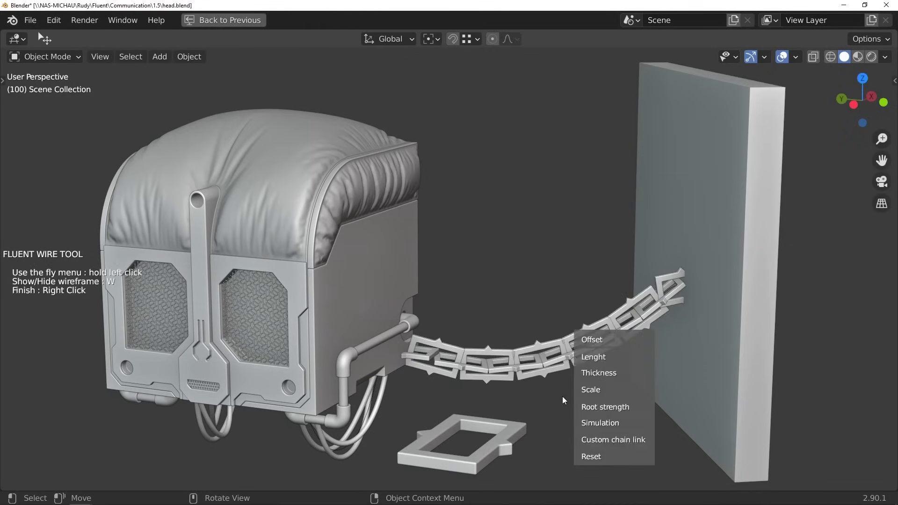
pyautogui.click(604, 390)
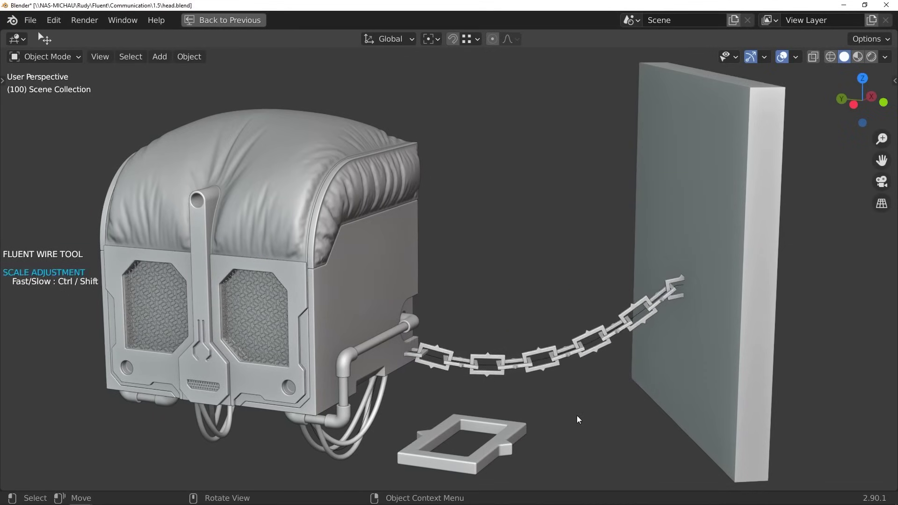
# Step: Enable Auto-Complete in Fluent's options for the boolean cut object
pyautogui.moveTo(579, 419); pyautogui.dragTo(577, 401, button='right')
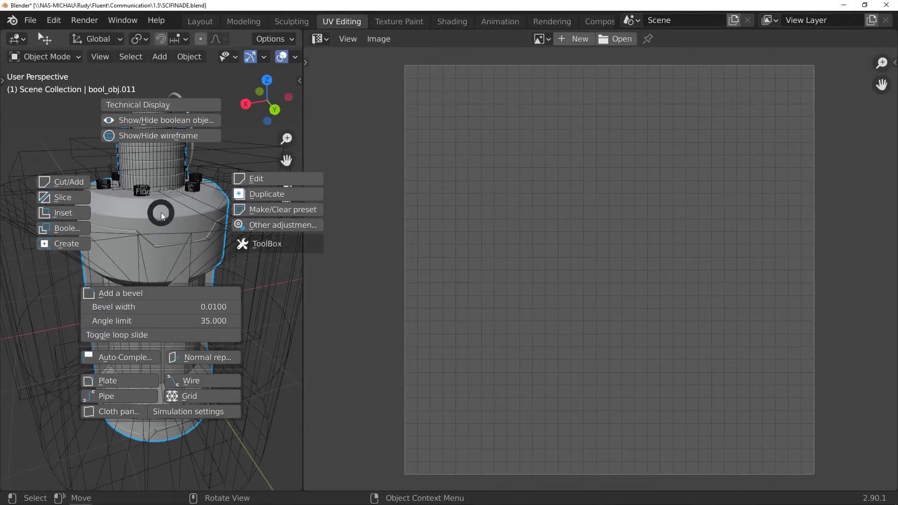
pyautogui.click(122, 360)
pyautogui.press('Escape')
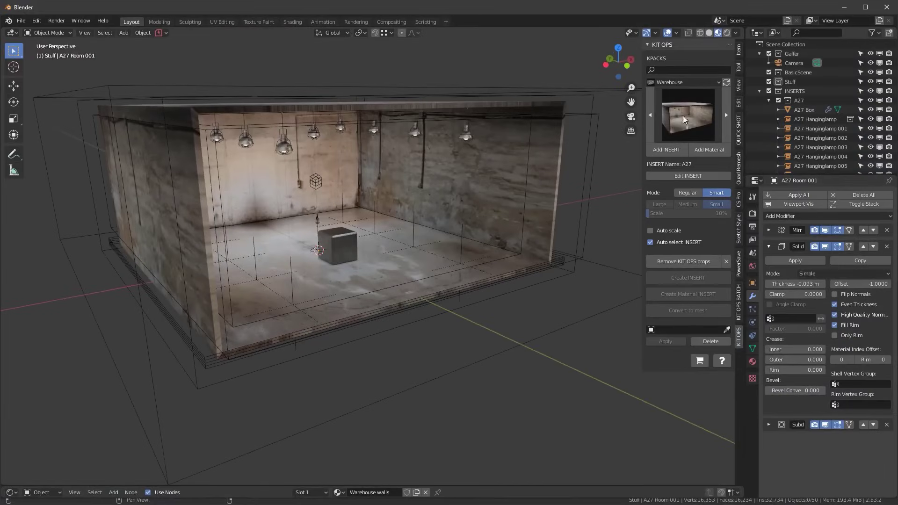
# Step: Pick Backdrop 02 in KIT OPS, save the bolt insert as bolt.blend, and leave the FACTORY scene
pyautogui.click(682, 116)
pyautogui.click(510, 177)
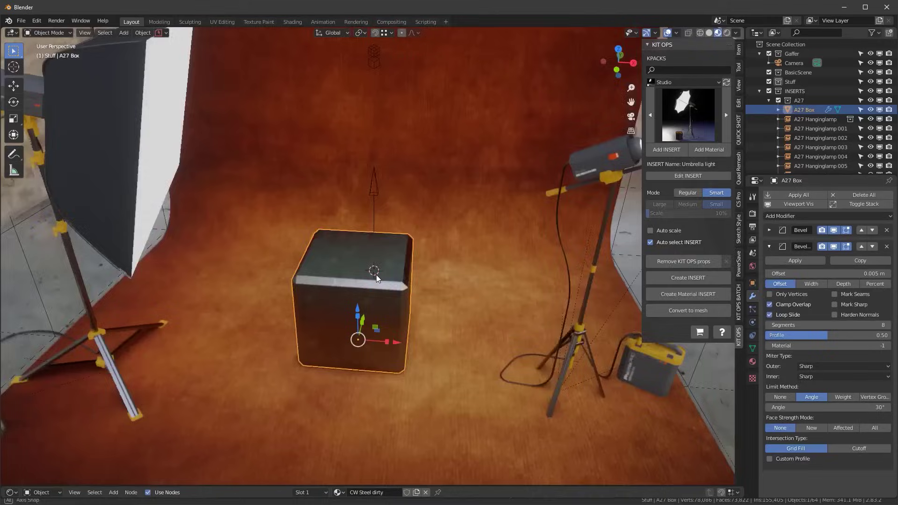
pyautogui.click(697, 117)
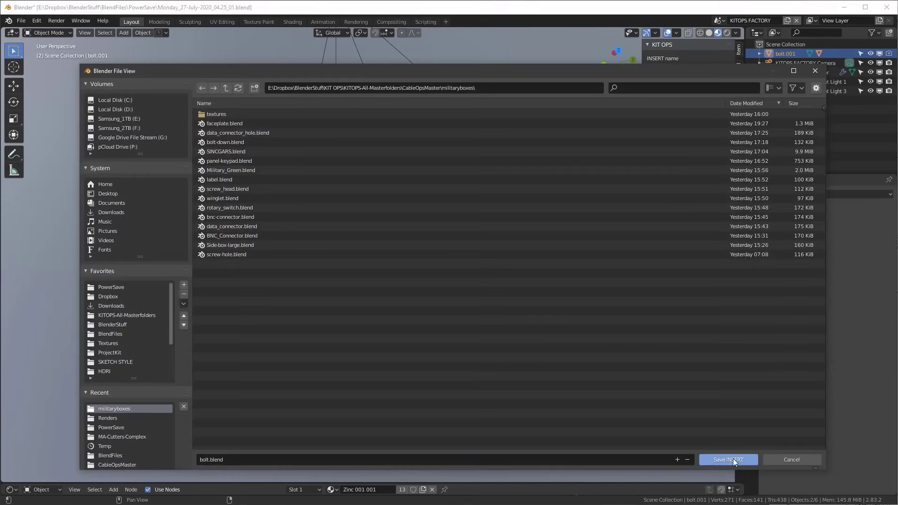
pyautogui.click(733, 458)
pyautogui.click(683, 226)
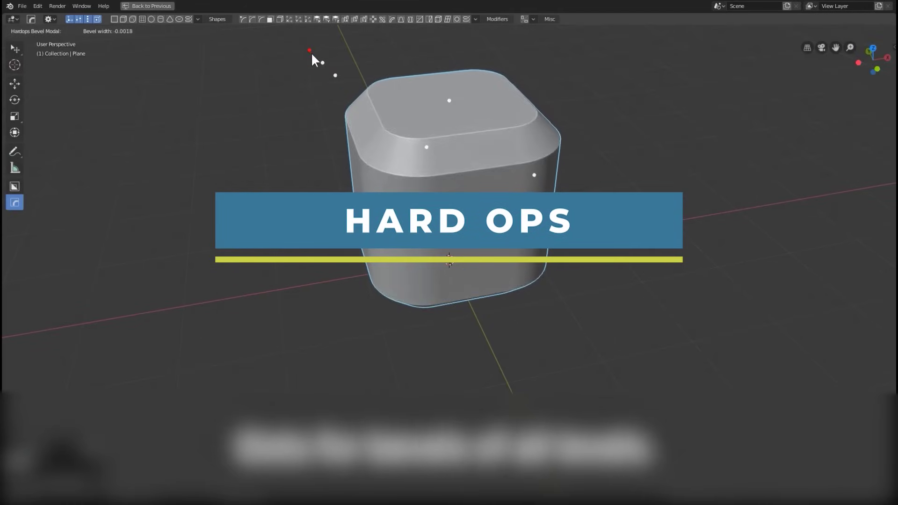
# Step: Thicken the cube with Solidify, stretch it with Screw, and bevel the corner wall piece
pyautogui.moveTo(449, 100); pyautogui.dragTo(430, 45)
pyautogui.moveTo(426, 146); pyautogui.dragTo(381, 72)
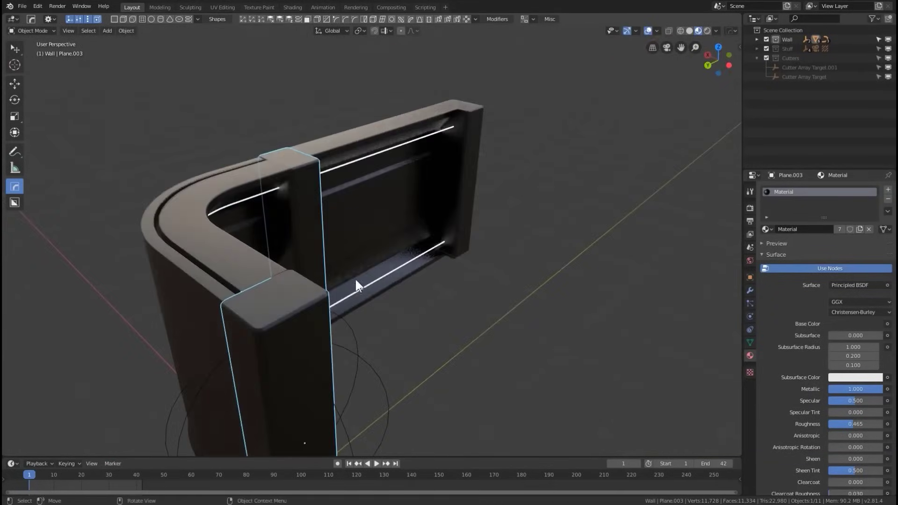
pyautogui.moveTo(334, 271); pyautogui.dragTo(333, 252)
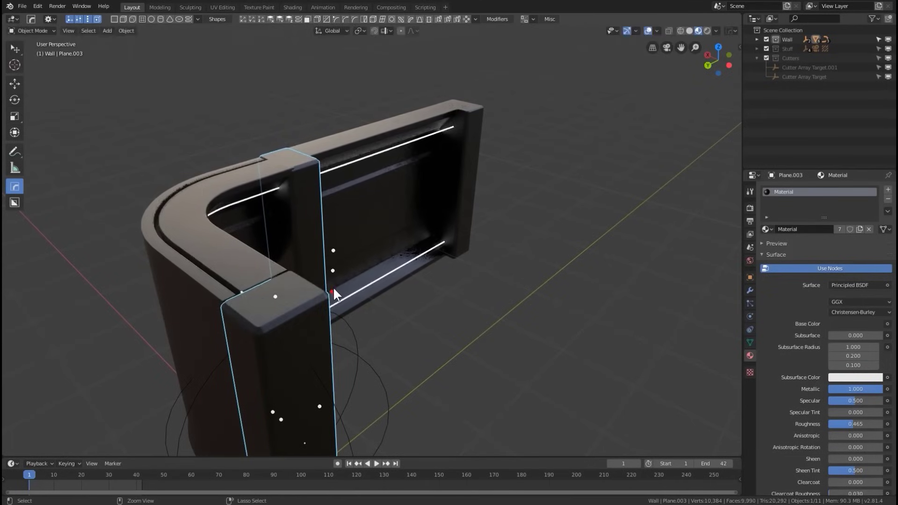
pyautogui.moveTo(333, 287)
pyautogui.mouseDown()
pyautogui.moveTo(334, 270)
pyautogui.moveTo(332, 291)
pyautogui.mouseUp()
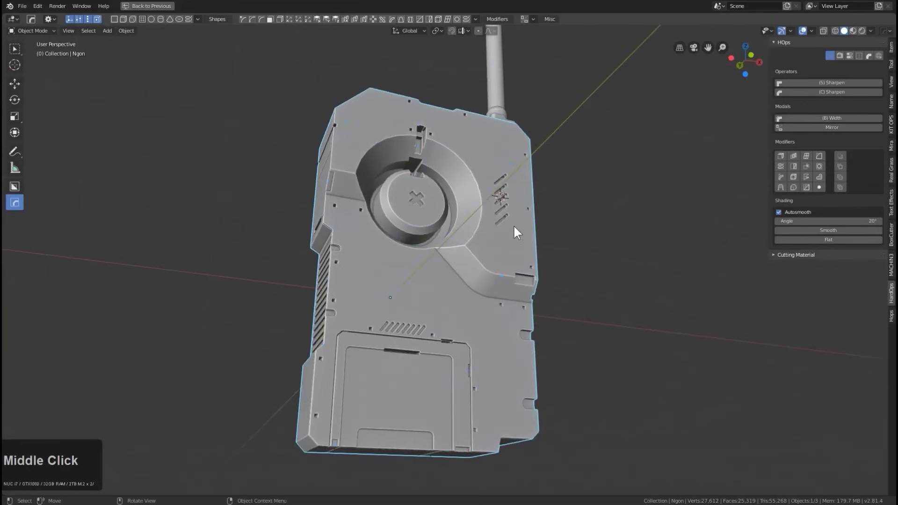
# Step: Widen the circular recess into a ring and finish the Hard Ops adjustment on the box
pyautogui.keyDown('ctrl'); pyautogui.click(417, 195); pyautogui.keyUp('ctrl')
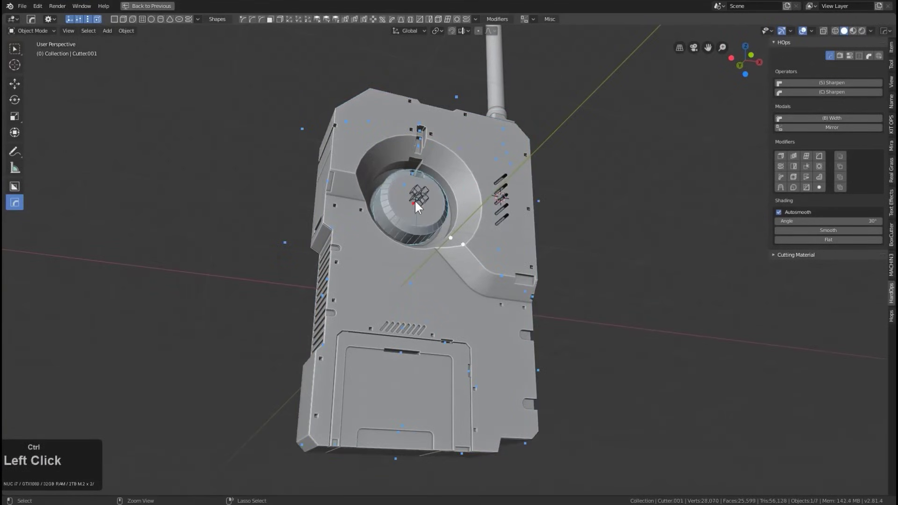
pyautogui.click(419, 304)
pyautogui.click(405, 326)
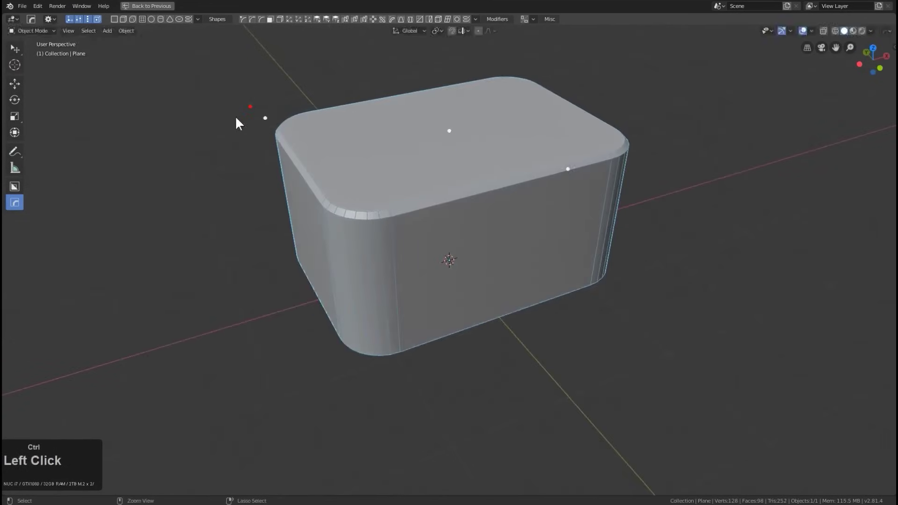
pyautogui.click(238, 122)
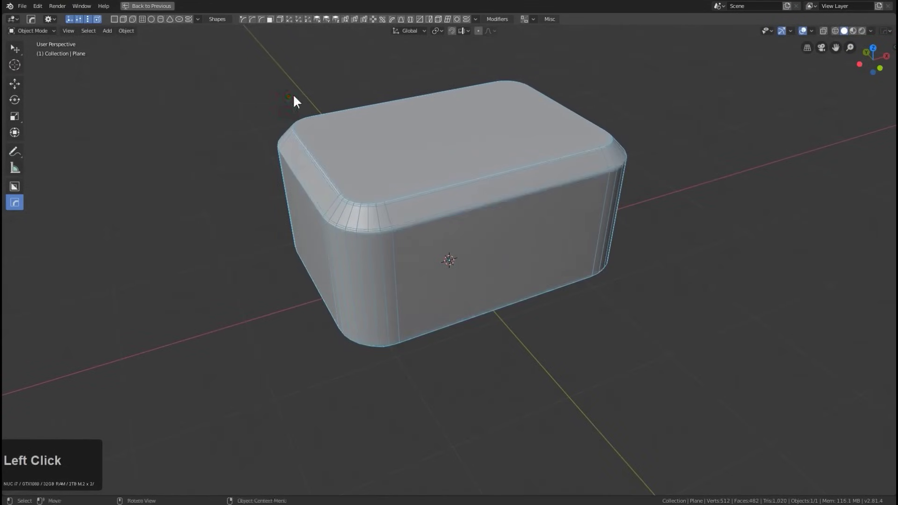
# Step: Add a cube and give the round cutter a circular array of 6 copies
pyautogui.hotkey('shift', 'a')
pyautogui.click(444, 210)
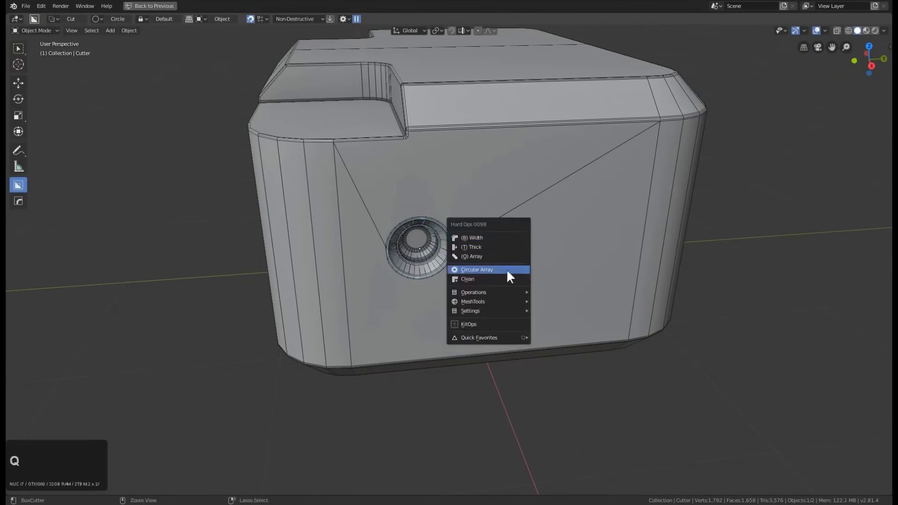
pyautogui.click(507, 270)
pyautogui.scroll(3, 511, 280)
pyautogui.click(506, 277)
pyautogui.keyDown('ctrl'); pyautogui.click(506, 278); pyautogui.keyUp('ctrl')
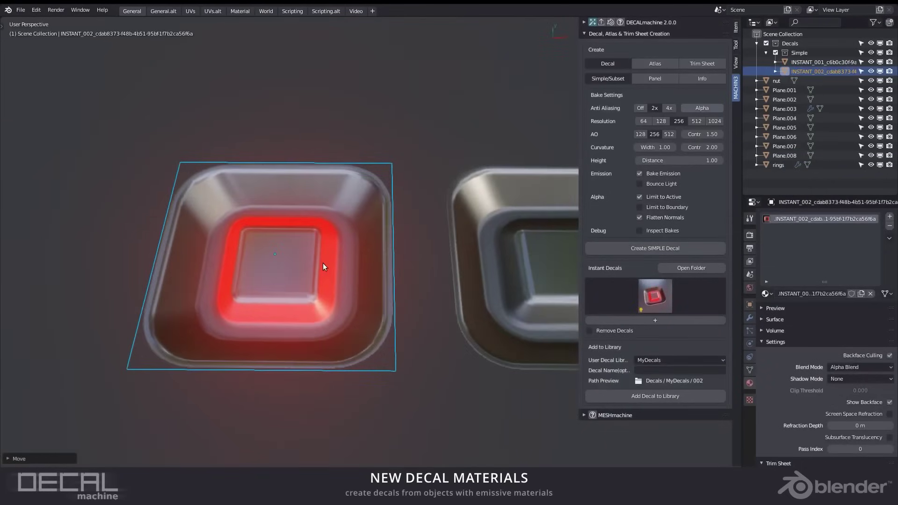
# Step: Raise the red decal's emission brightness using DecalMachine's Adjust Decal (Alt+A)
pyautogui.hotkey('alt', 'a')
pyautogui.moveTo(378, 298)
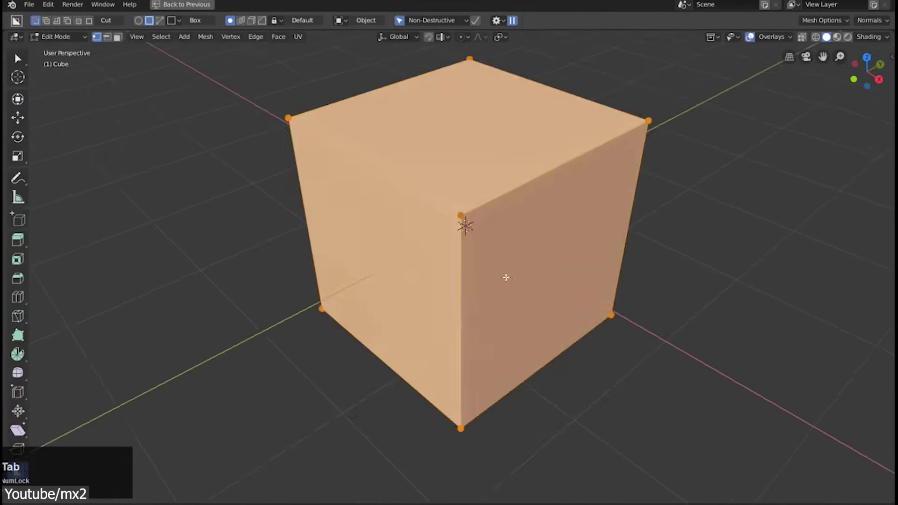
# Step: Carve stepped box notches into the cube's corner and a rectangle across its top and front
pyautogui.click(462, 315)
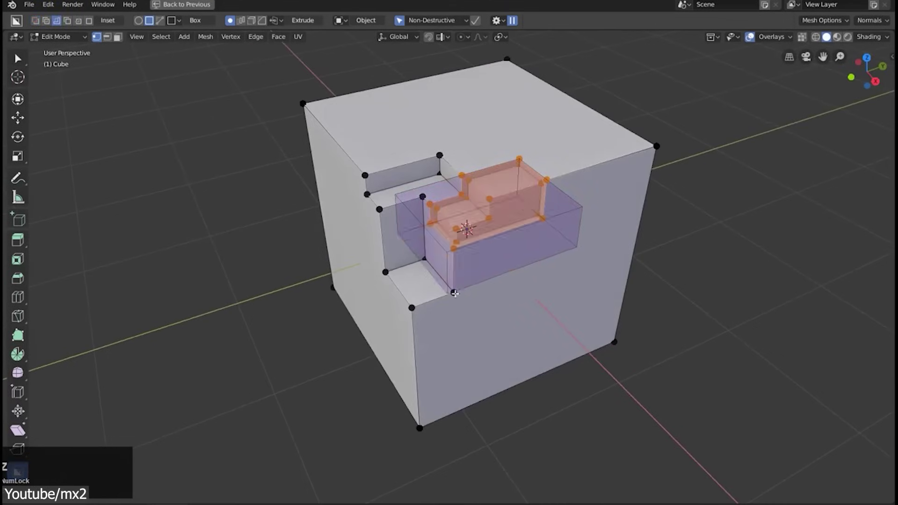
pyautogui.click(511, 216)
pyautogui.moveTo(556, 155); pyautogui.dragTo(716, 156)
pyautogui.click(708, 266)
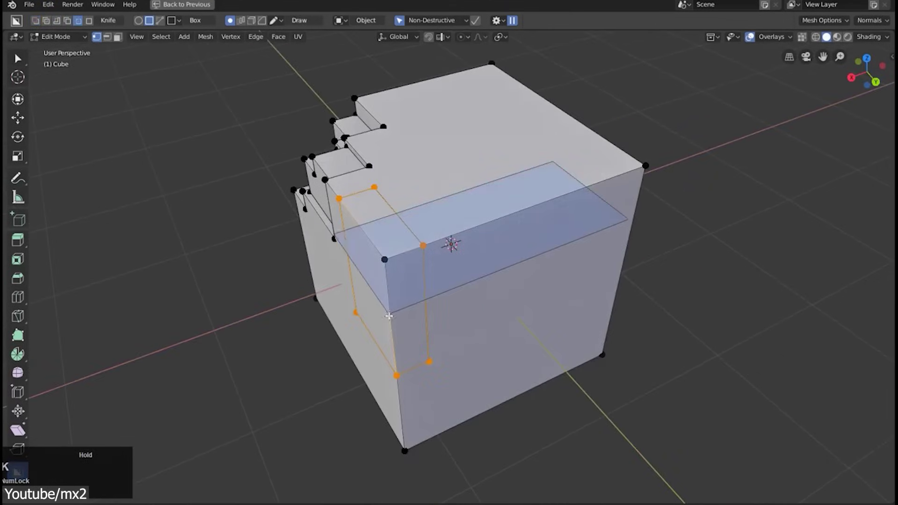
pyautogui.click(389, 316)
pyautogui.moveTo(423, 138)
pyautogui.mouseDown()
pyautogui.moveTo(541, 260)
pyautogui.moveTo(552, 367)
pyautogui.mouseUp()
# Step: In Edit Mode, make a knife box cut, toggle affected faces with F, and bevel the cube
pyautogui.press('Tab')
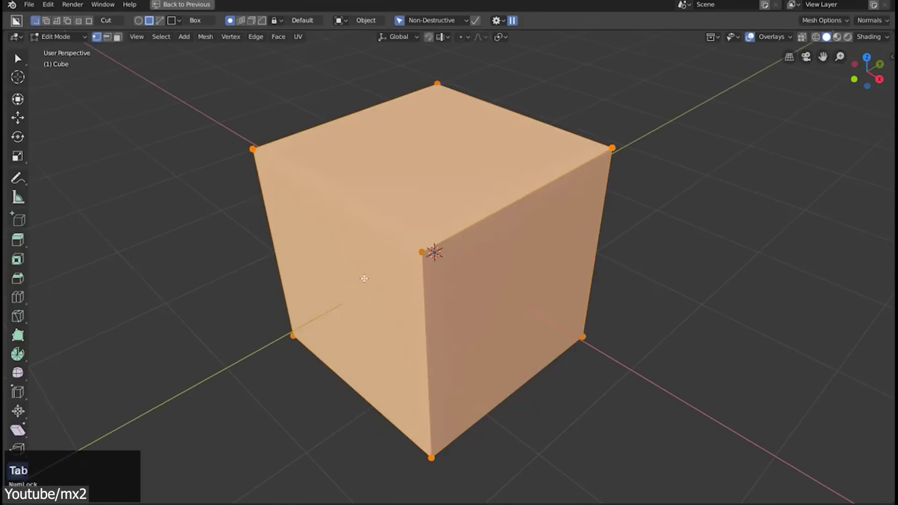
pyautogui.click(380, 224)
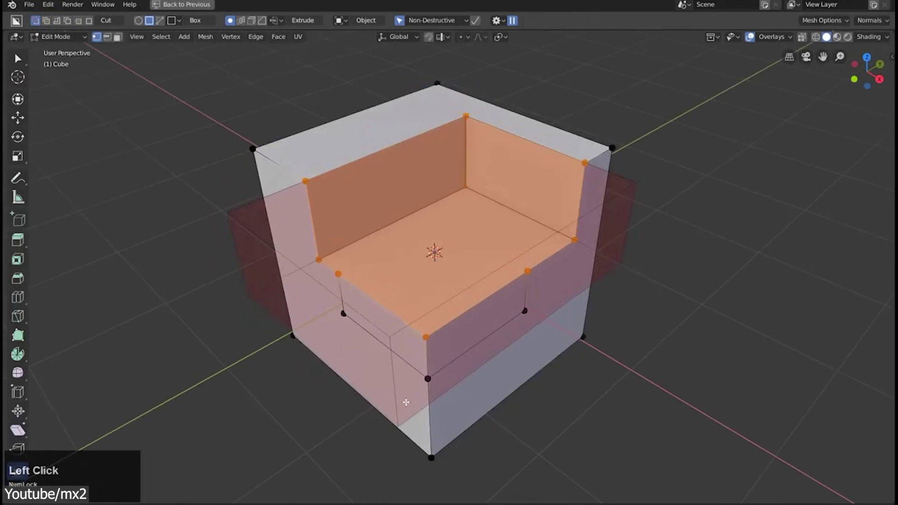
pyautogui.press('k')
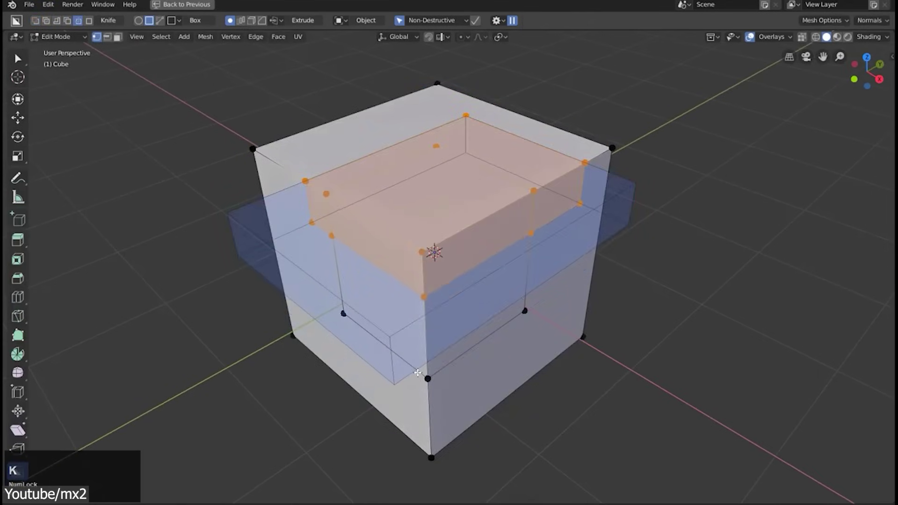
pyautogui.press('f')
pyautogui.press('f')
pyautogui.press('f')
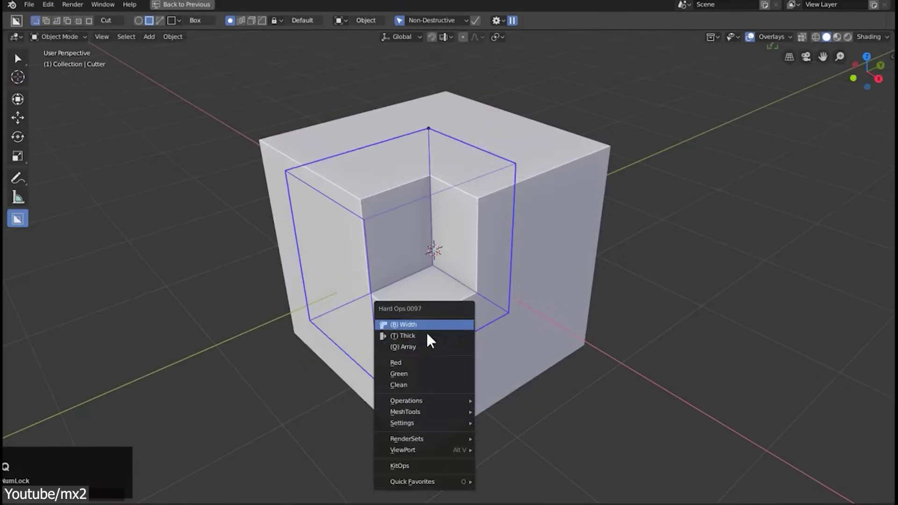
pyautogui.click(427, 341)
pyautogui.scroll(1, 454, 327)
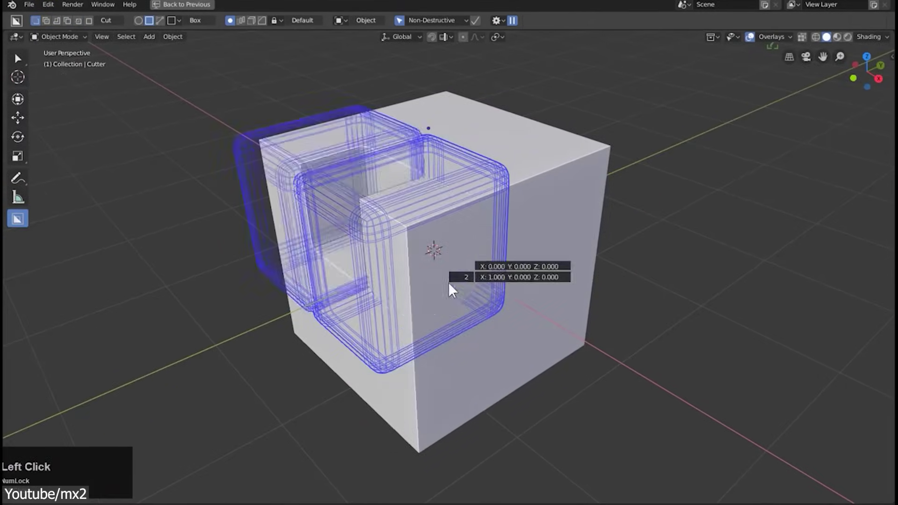
# Step: Draw a cutter box, move it vertically with G Z, and cut a large box into the plain cube
pyautogui.press('Tab')
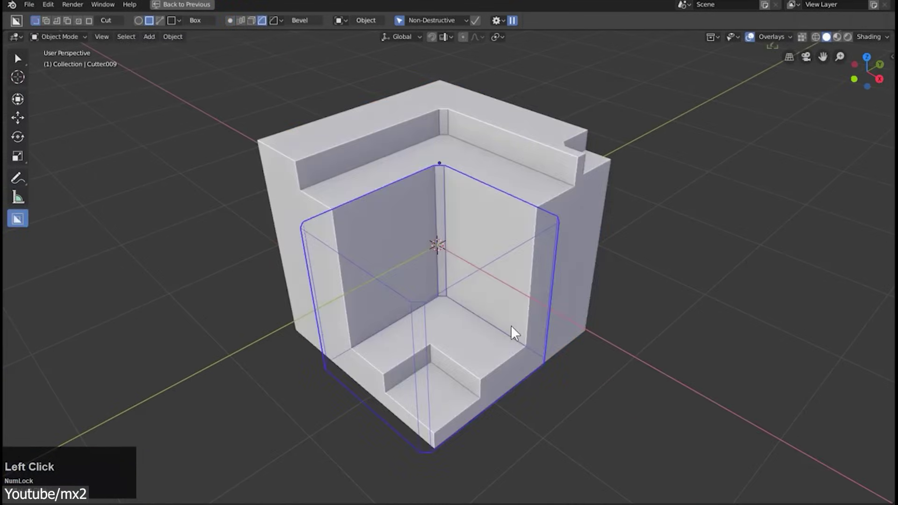
pyautogui.moveTo(511, 335); pyautogui.dragTo(553, 300)
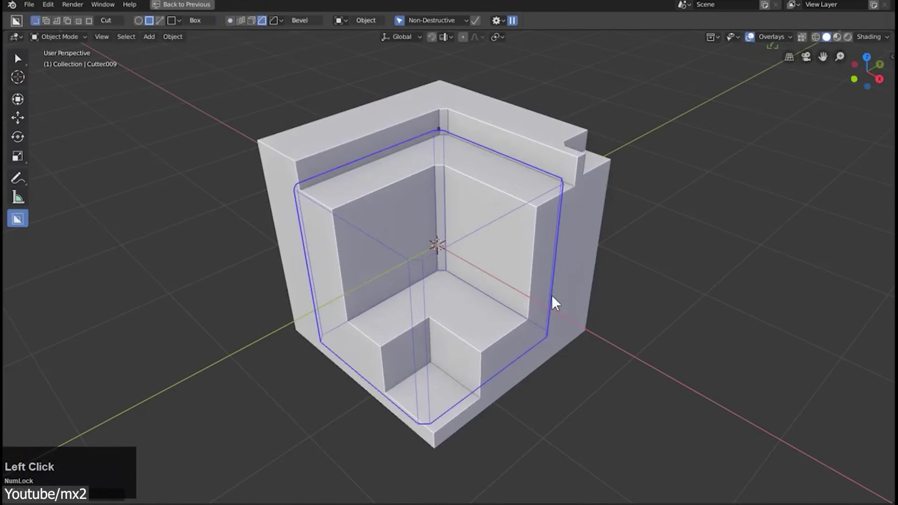
pyautogui.press('g')
pyautogui.press('z')
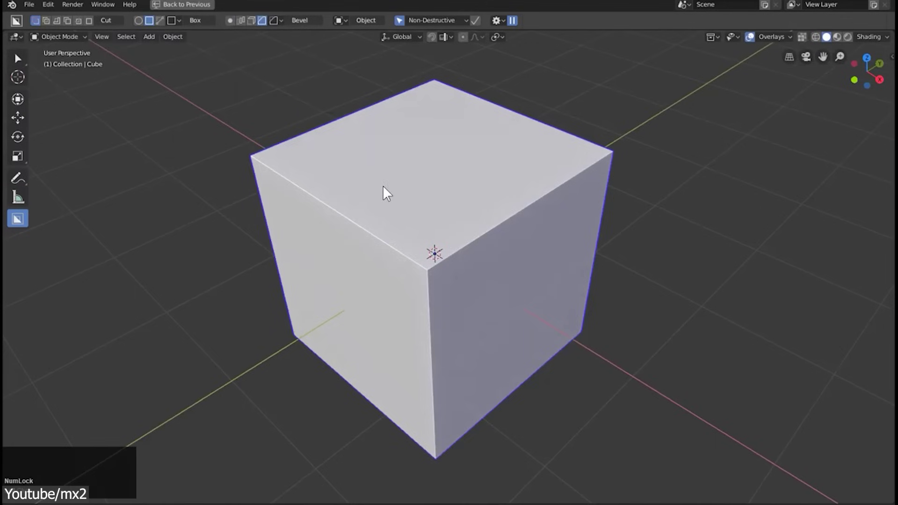
pyautogui.moveTo(384, 193); pyautogui.dragTo(434, 437)
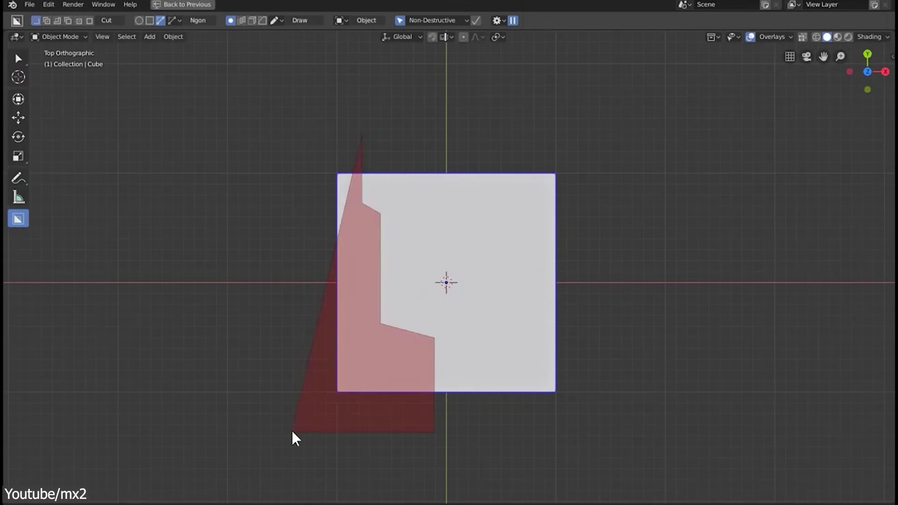
# Step: Set up the ngon cutter on the cube and switch it to beveling its edges with B
pyautogui.moveTo(239, 120); pyautogui.dragTo(488, 225, button='middle')
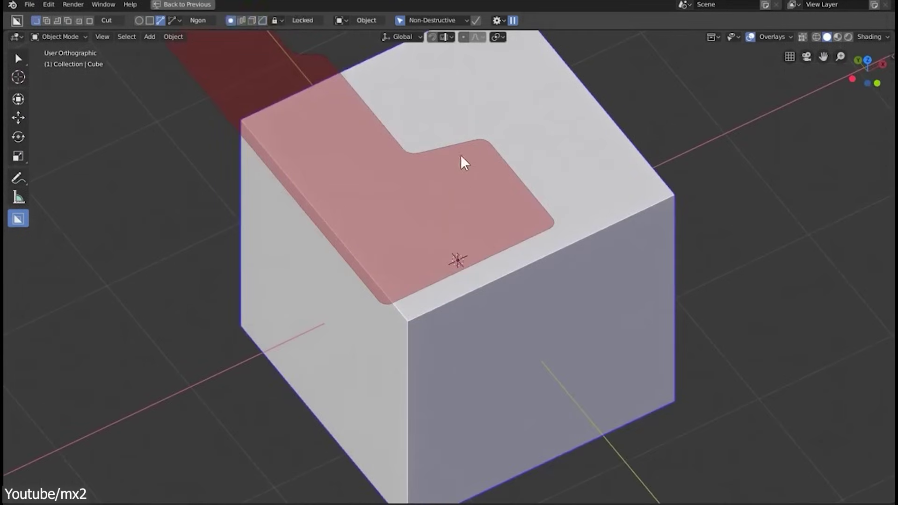
pyautogui.scroll(-3, 463, 161)
pyautogui.moveTo(466, 126); pyautogui.dragTo(477, 201, button='middle')
pyautogui.press('b')
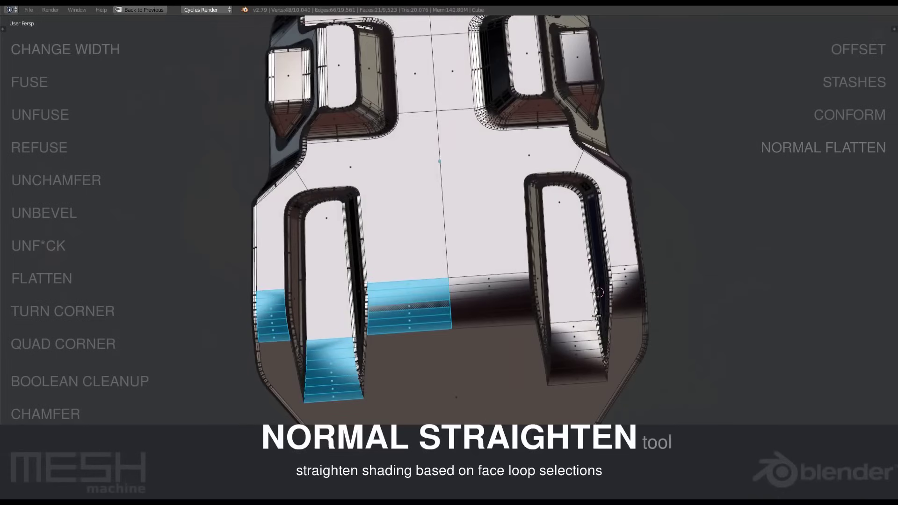
# Step: Straighten the face loops' normals, select everything, and insert a library plug into the sphere
pyautogui.click(585, 345)
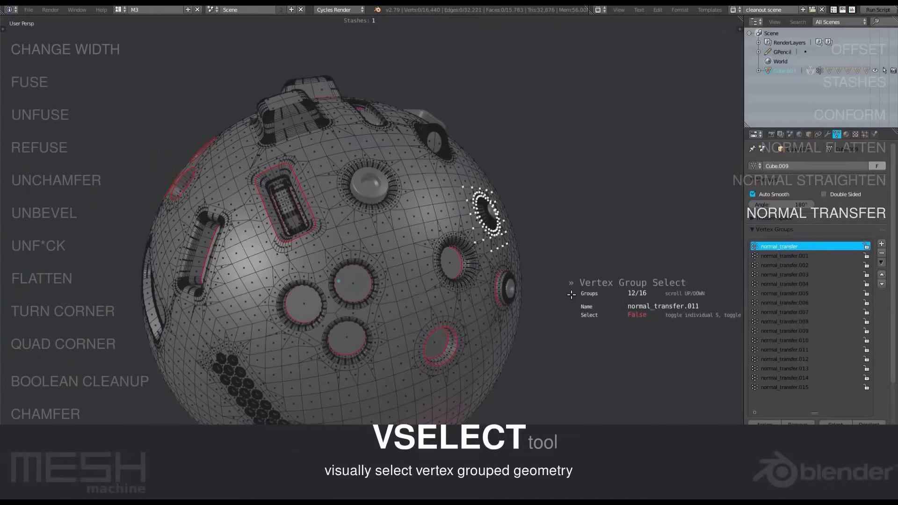
pyautogui.press('a')
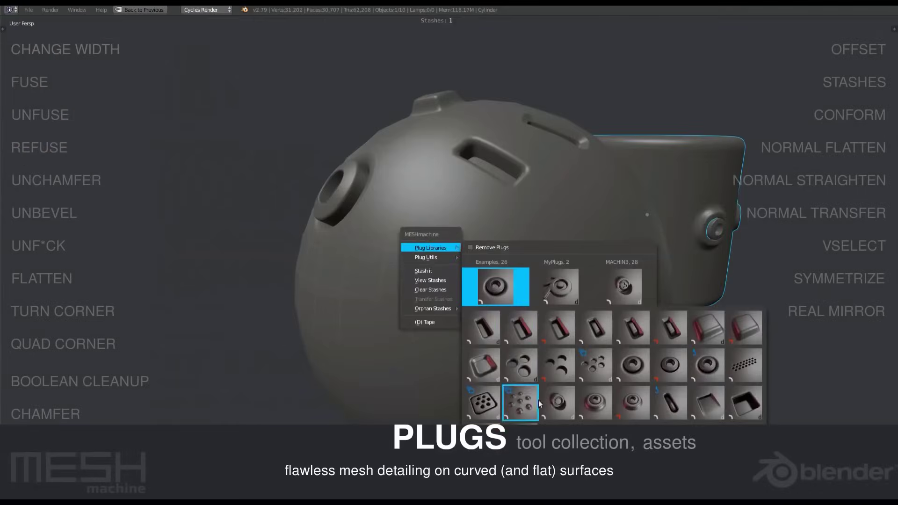
pyautogui.click(563, 371)
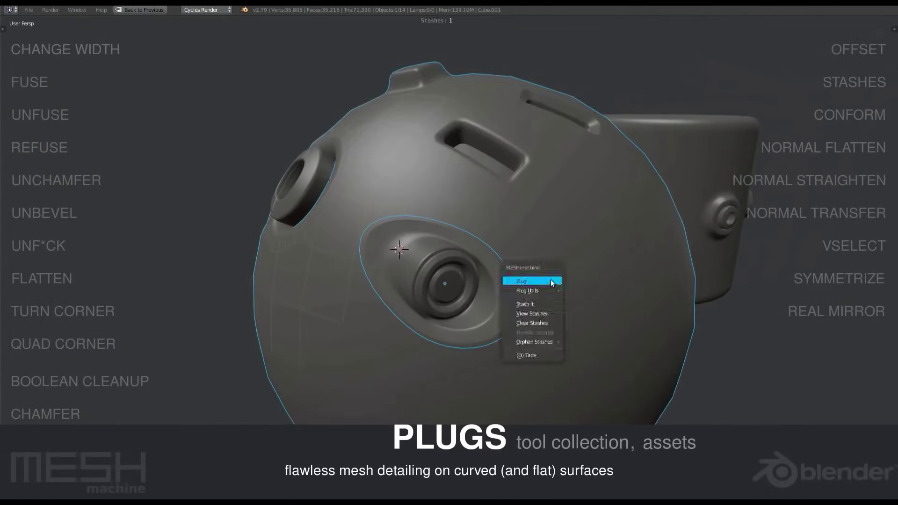